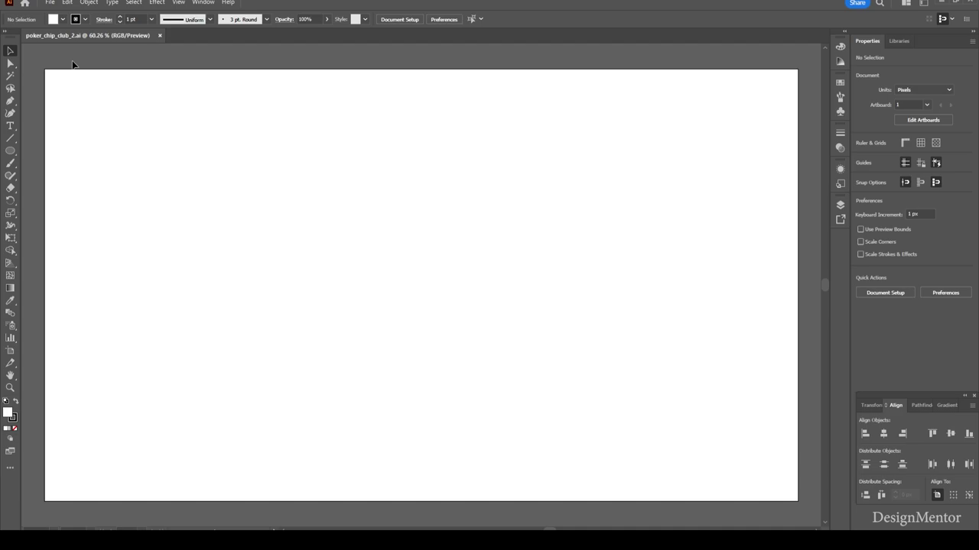
Draw an unfilled 1000 × 1000 px circle with the Ellipse tool.
left_click(64, 21)
left_click(6, 42)
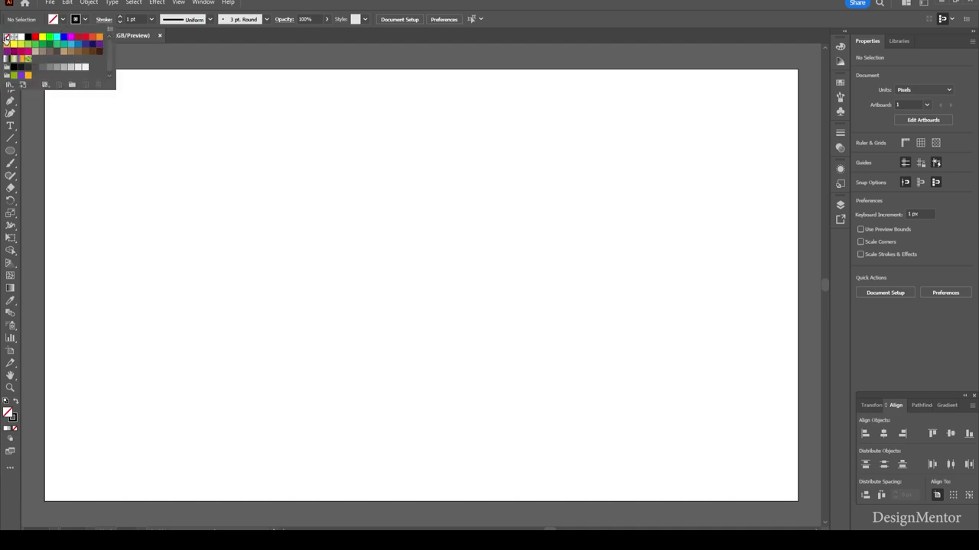
left_click(11, 152)
left_click(419, 271)
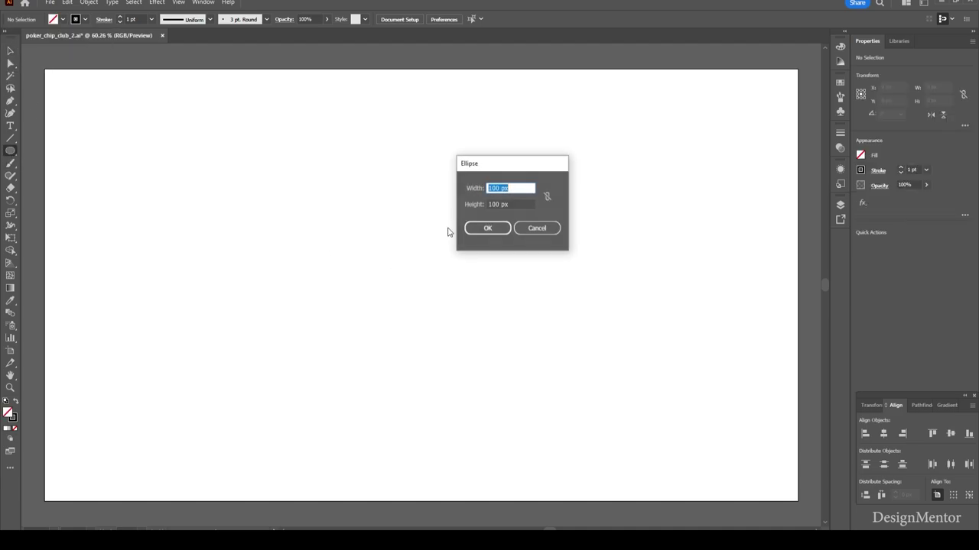
type("1000")
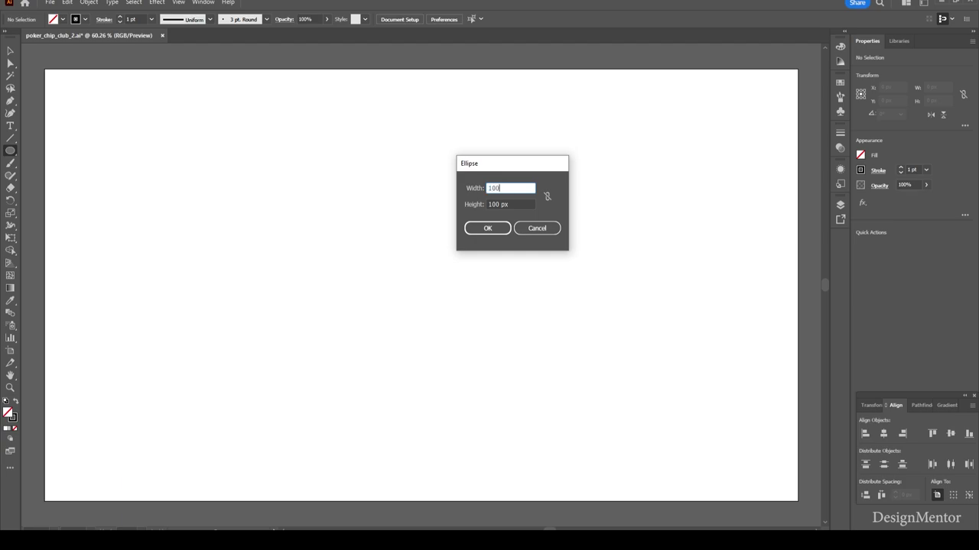
key("Tab")
type("1000")
key("Return")
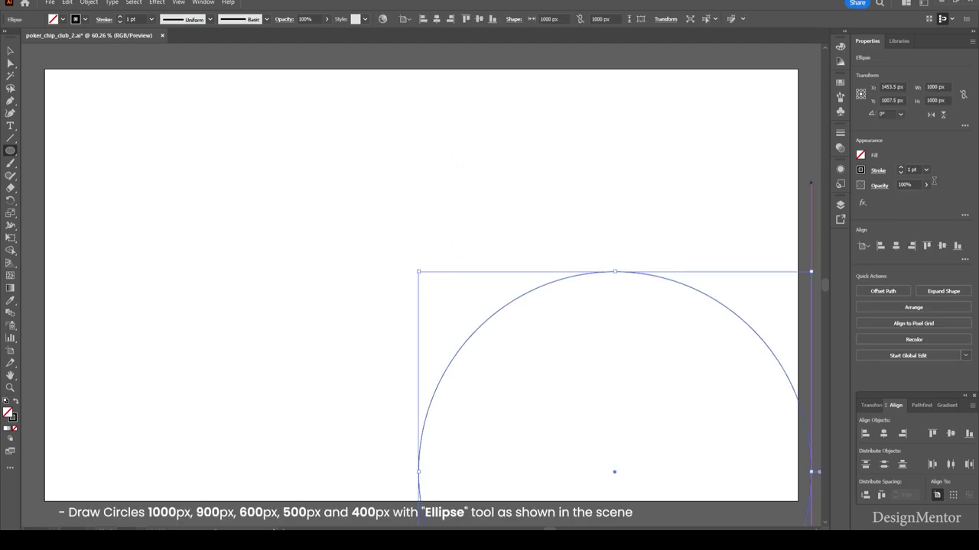
Centre the 1000 px circle horizontally and vertically on the artboard, then reselect it.
left_click(896, 246)
left_click(941, 247)
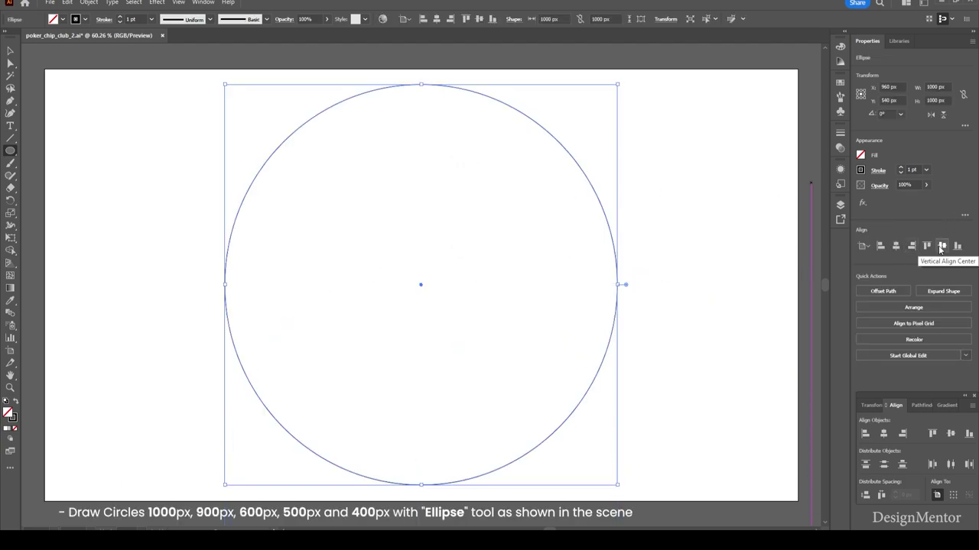
key("v")
left_click(710, 313)
left_click_drag(264, 105, 360, 191)
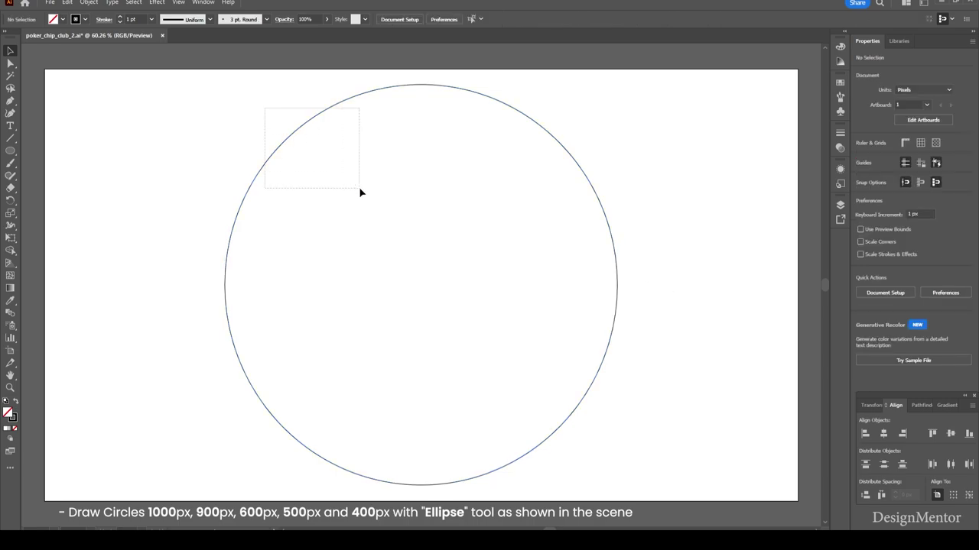
Copy the 1000 px circle in front and resize the copy to 900 px.
left_click(67, 3)
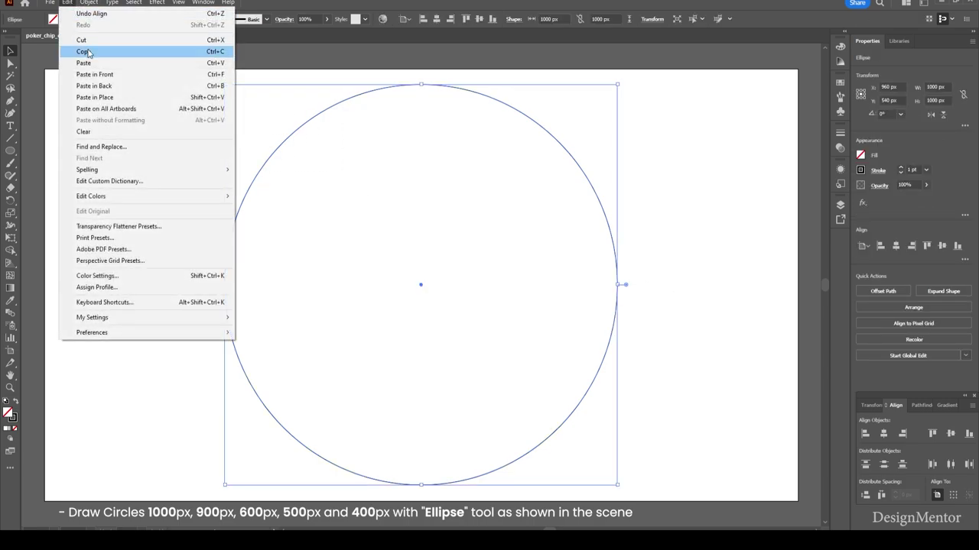
left_click(83, 52)
left_click(68, 2)
left_click(112, 75)
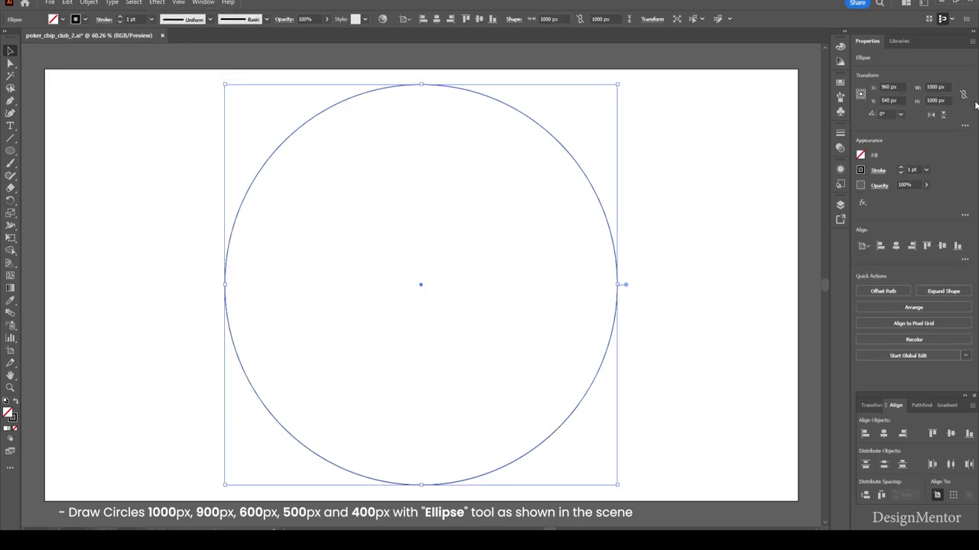
left_click(937, 86)
type("900")
key("Tab")
type("9")
key("Return")
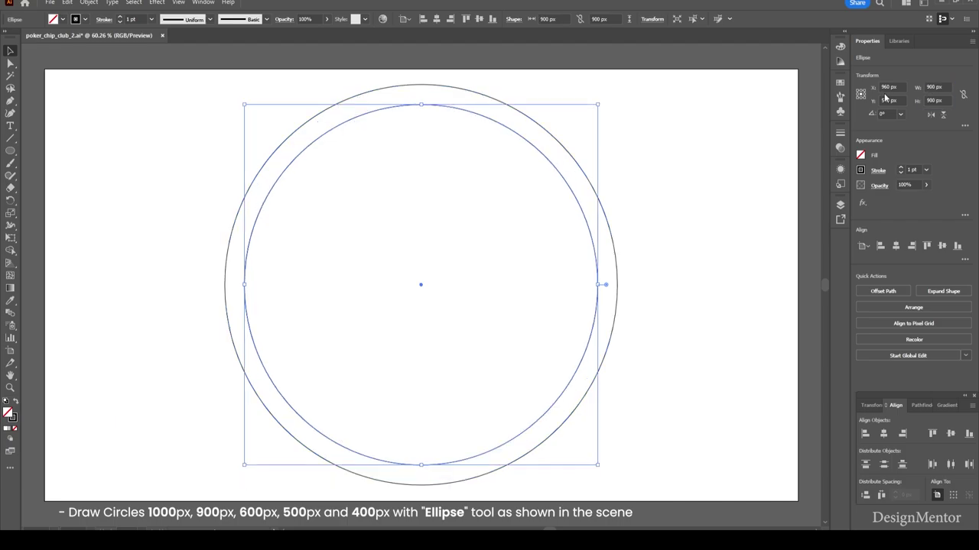
Paste a front copy of the 900 px circle and resize it to 600 px.
left_click(68, 3)
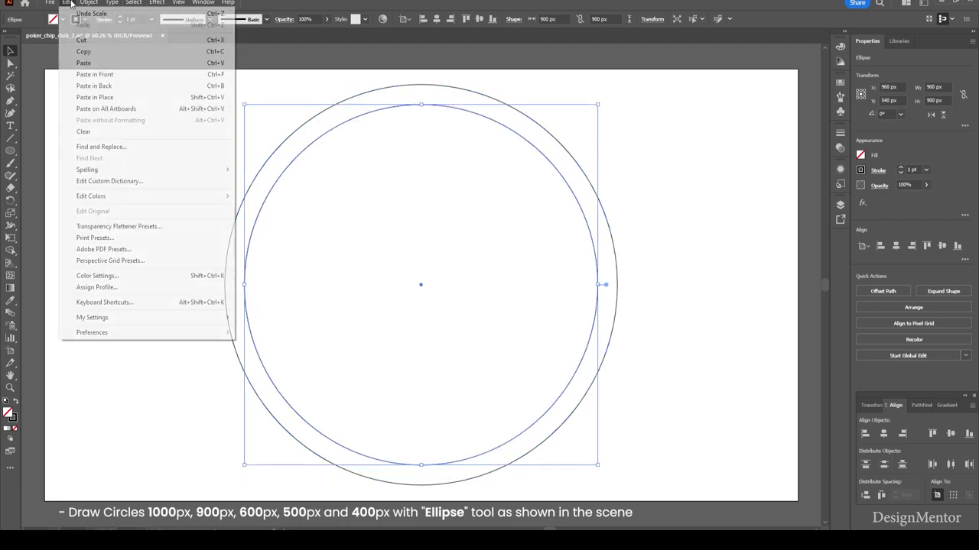
left_click(87, 51)
left_click(67, 2)
left_click(105, 75)
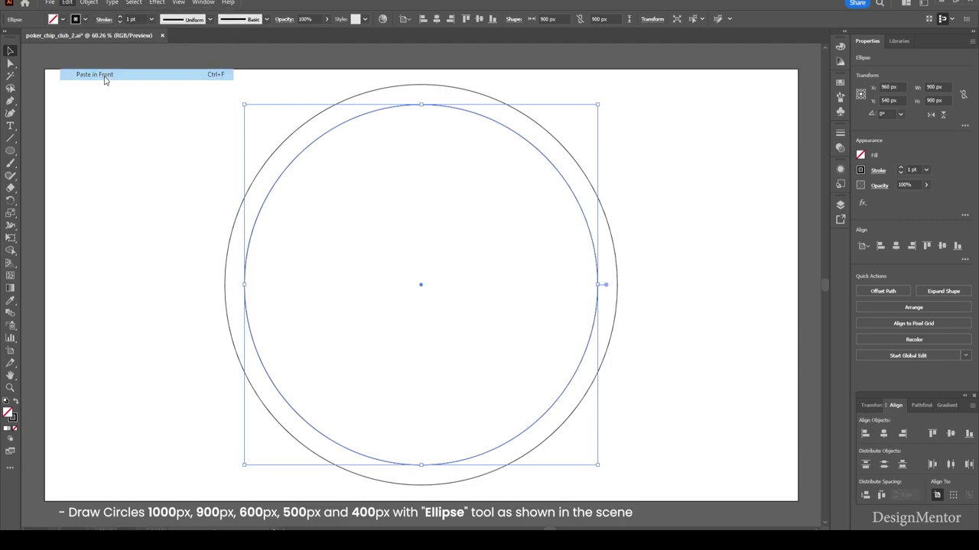
double_click(935, 87)
type("600")
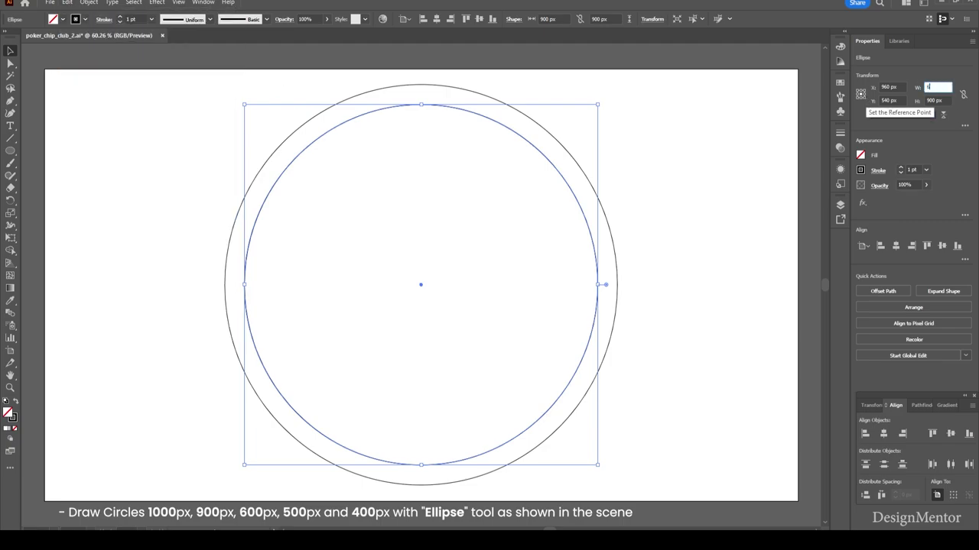
key("Tab")
type("6")
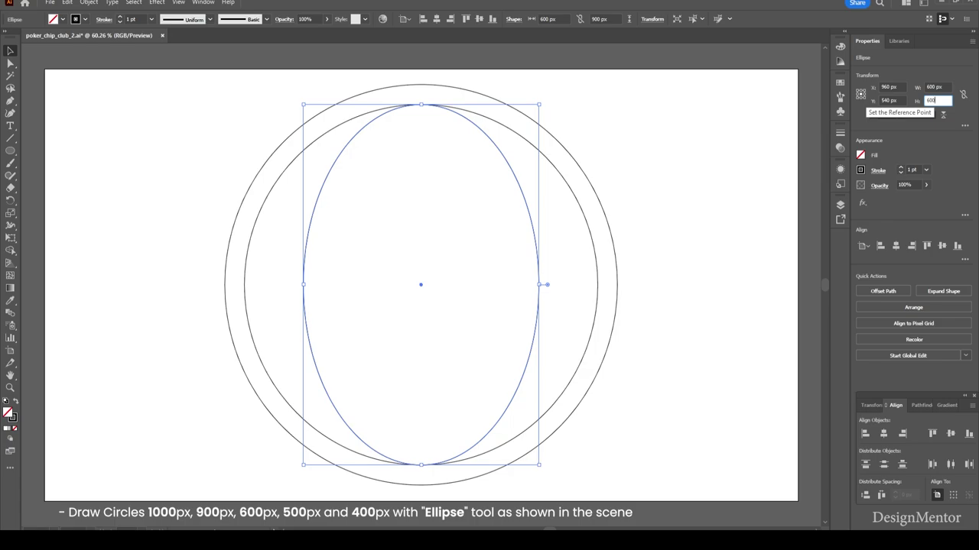
key("Return")
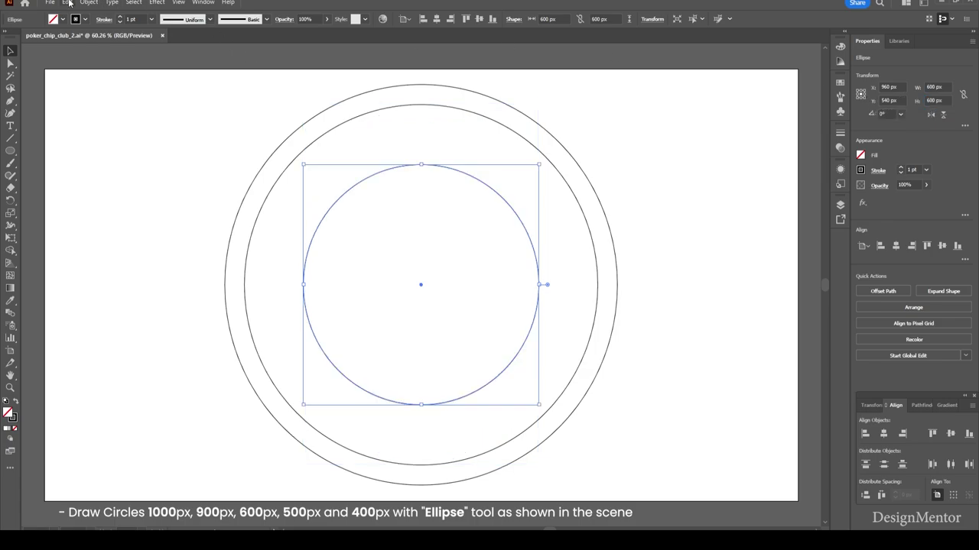
Paste a front copy of the 600 px circle and resize it to 500 px.
left_click(67, 2)
left_click(83, 51)
left_click(67, 3)
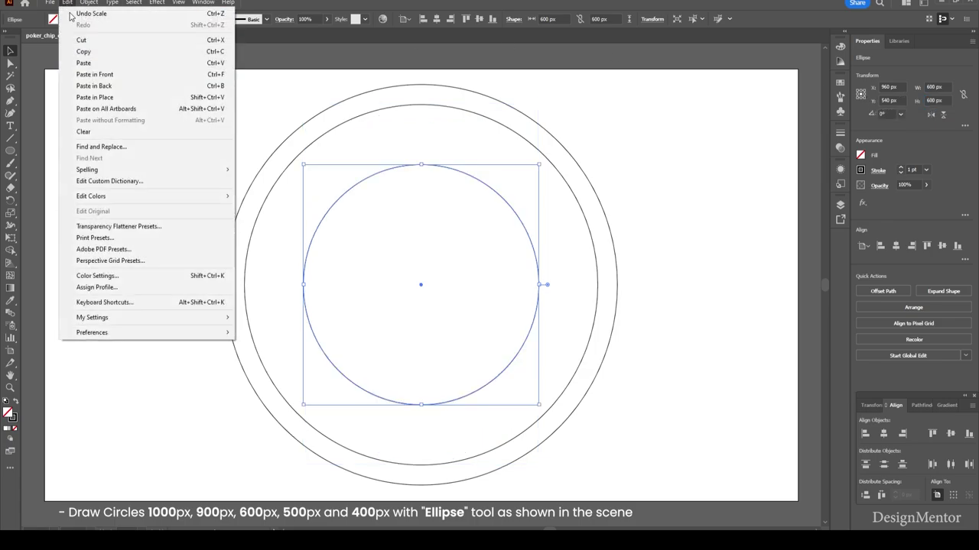
left_click(94, 75)
left_click(934, 86)
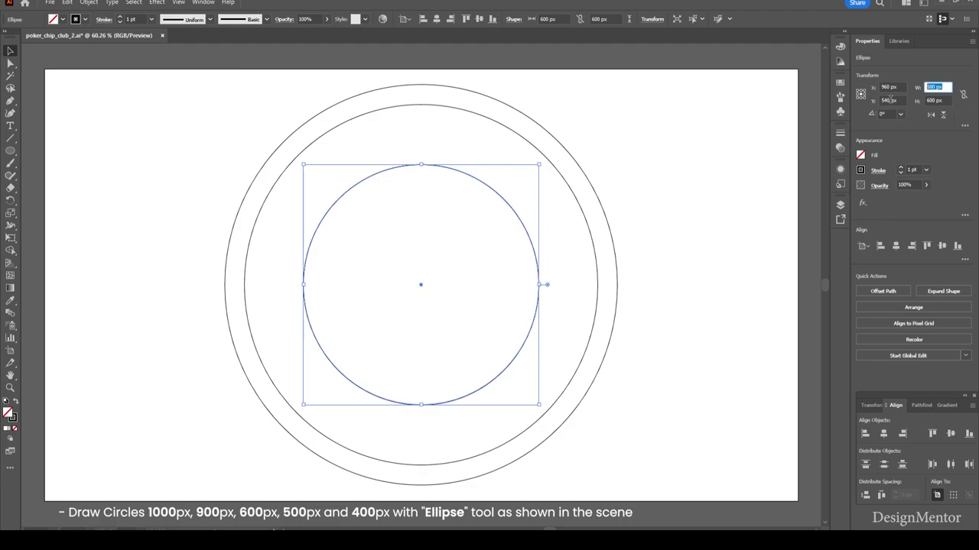
type("500")
key("Tab")
type("500")
key("Return")
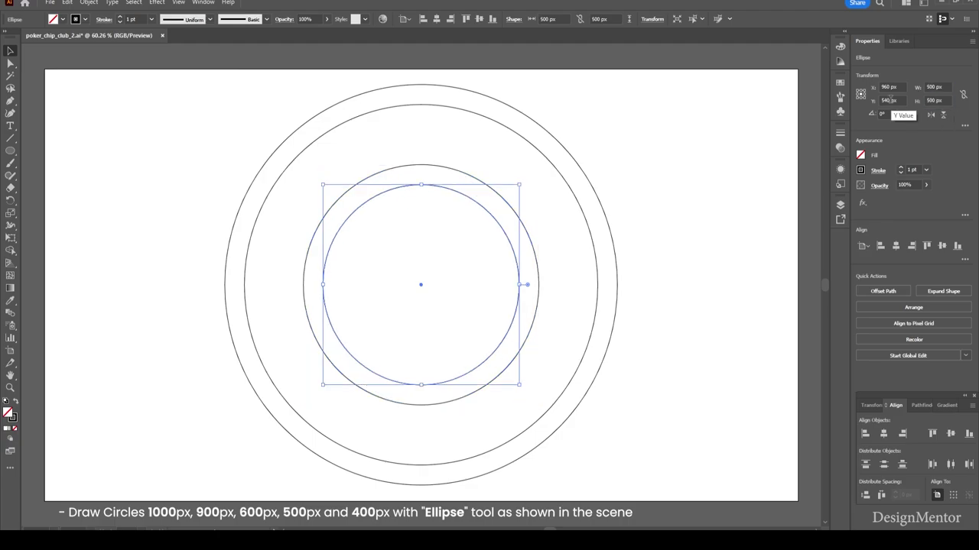
Paste a front copy of the 500 px circle, resize it to 400 px, and deselect.
left_click(66, 3)
left_click(83, 51)
left_click(67, 3)
left_click(120, 74)
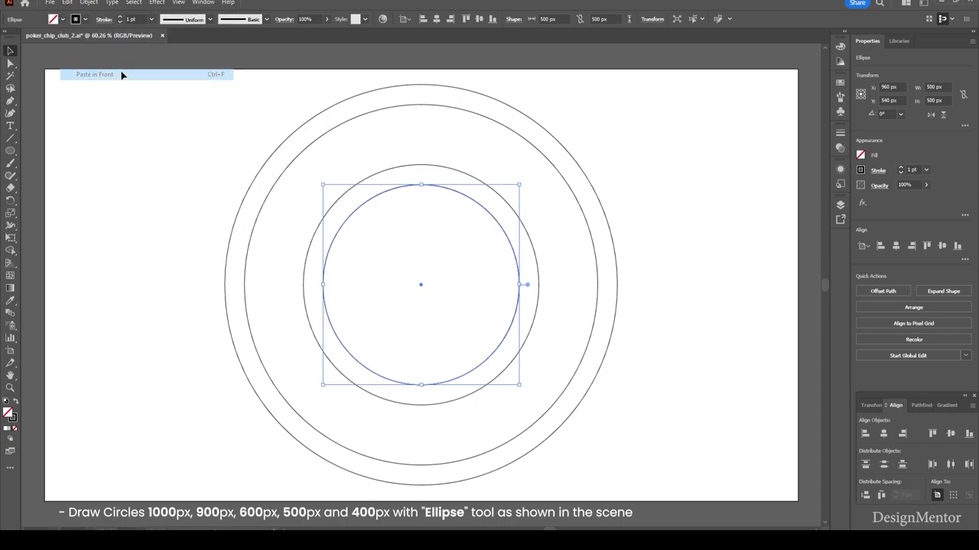
left_click(947, 87)
type("400")
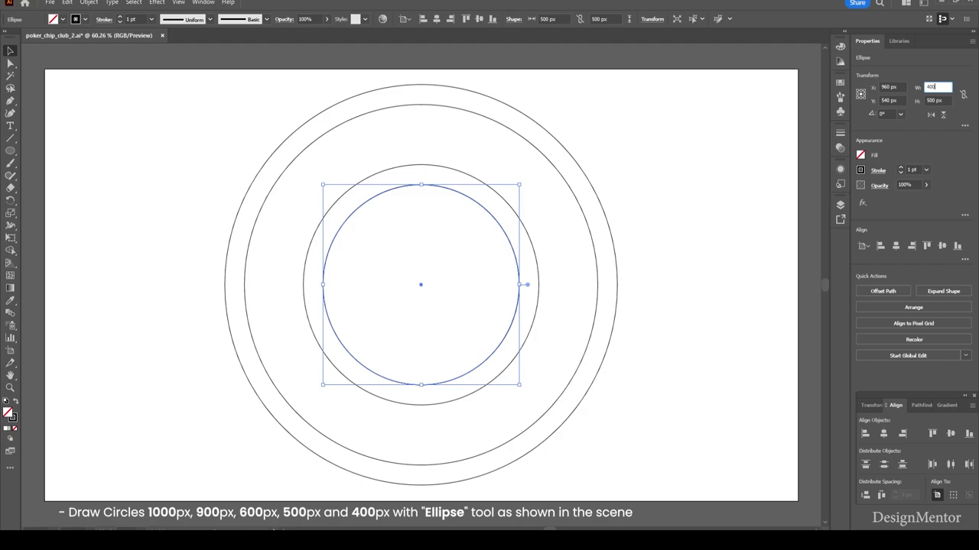
key("Tab")
type("400")
key("Return")
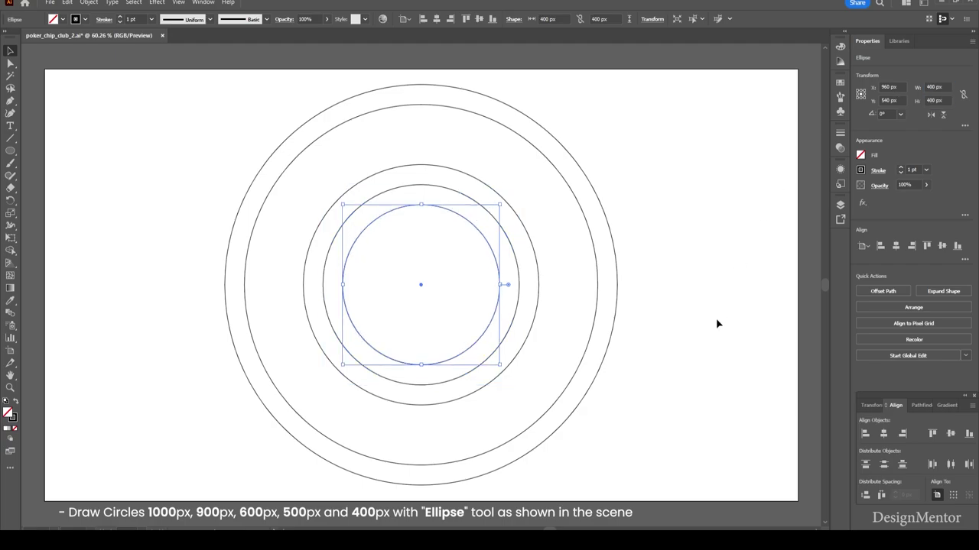
left_click(716, 323)
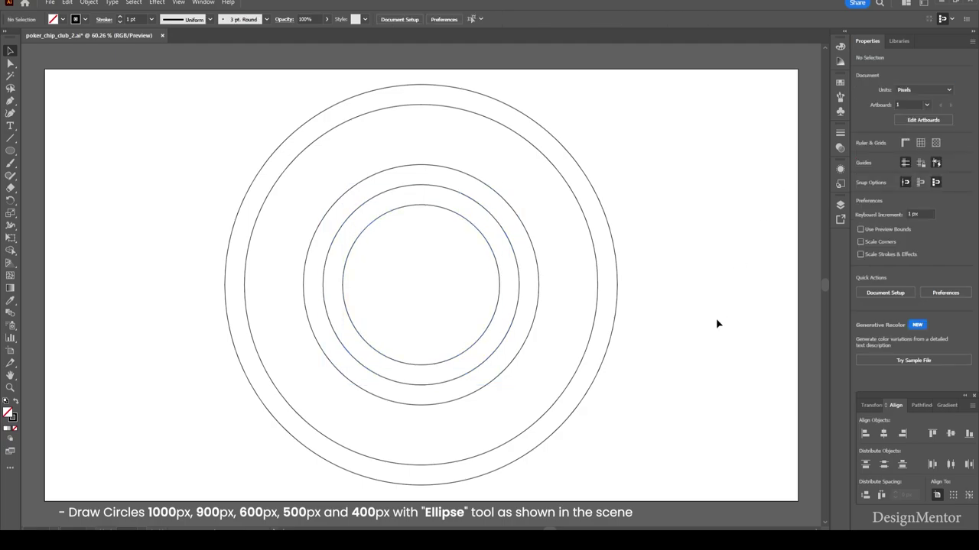
left_click(10, 151)
Draw a 100 × 100 px circle near the centre of the rings.
left_click(411, 281)
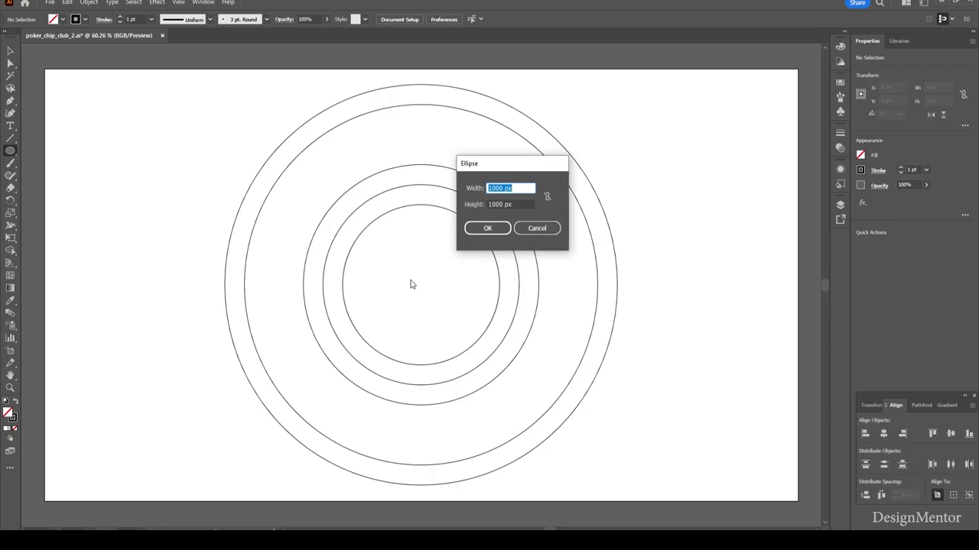
type("10")
key("Tab")
type("10")
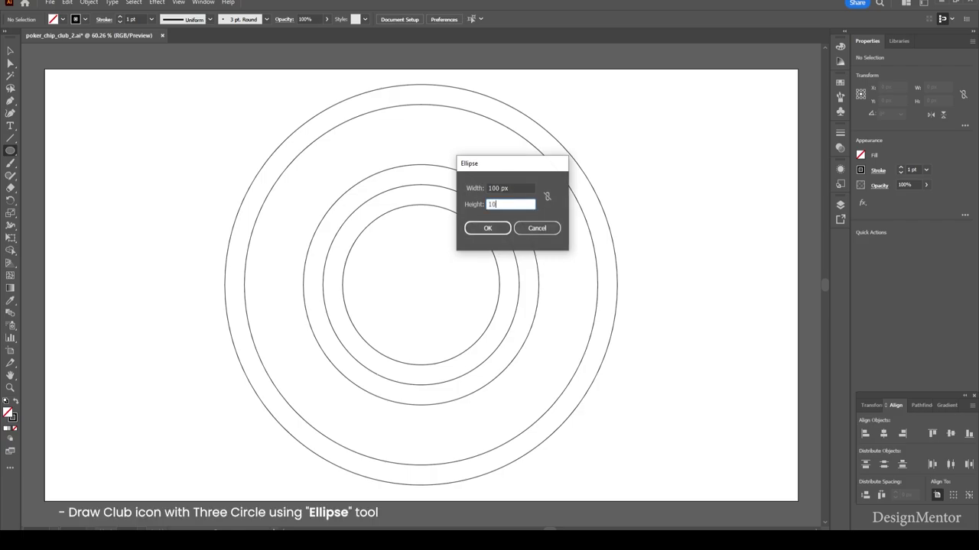
type("0")
key("Return")
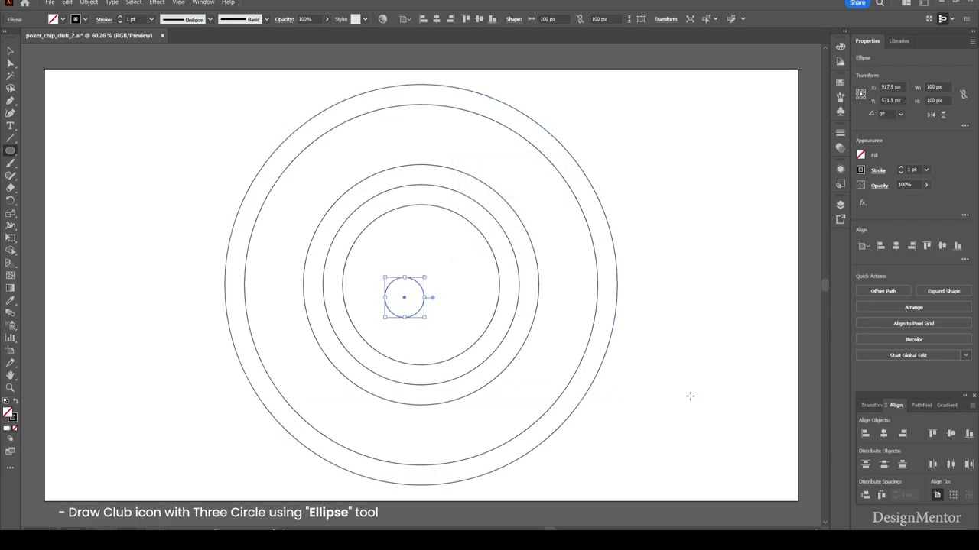
Duplicate the small circle to the right so two circles sit side by side.
key("alt+Right")
key("Right")
key("Right")
key("Right")
key("Right")
key("Right")
key("Right")
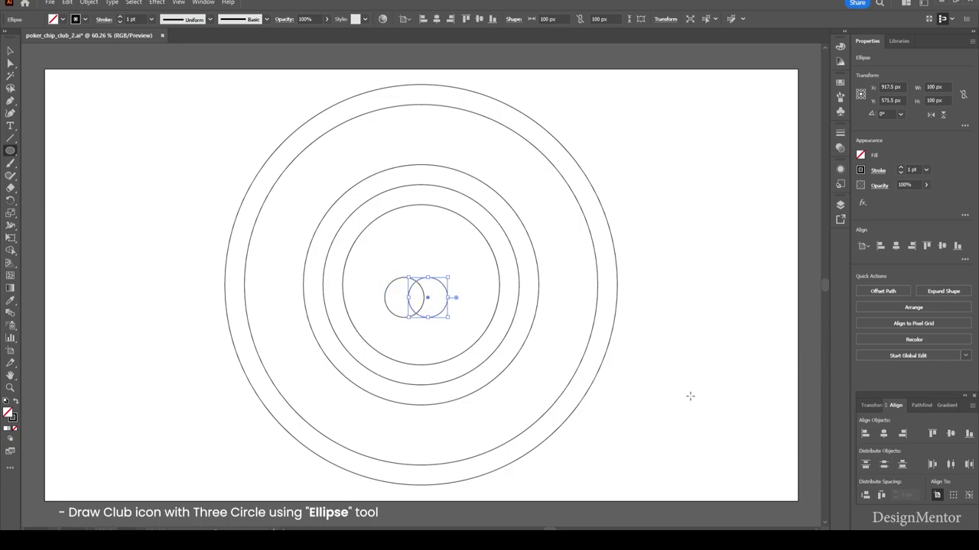
key("Right")
key("Right")
key("Right")
key("Right")
key("Right")
key("Right")
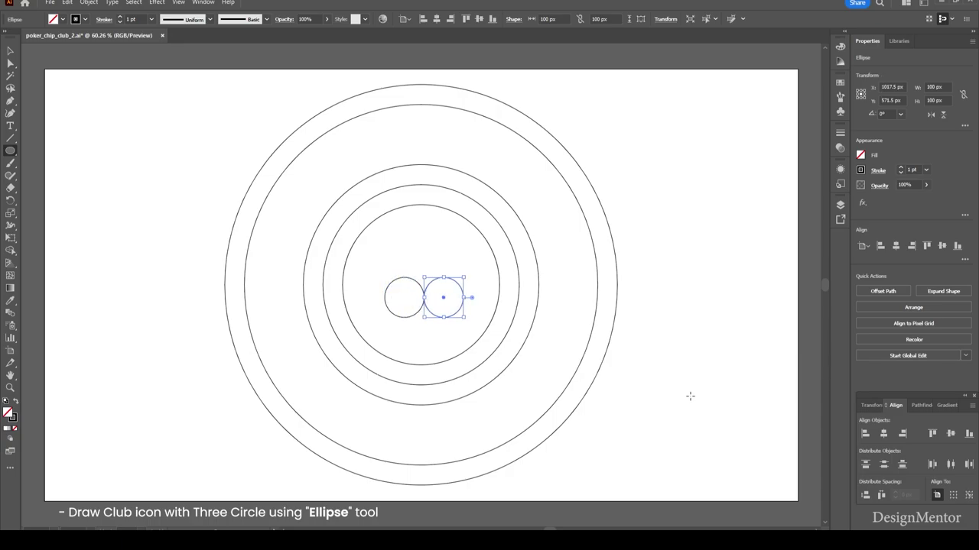
key("v")
left_click(690, 396)
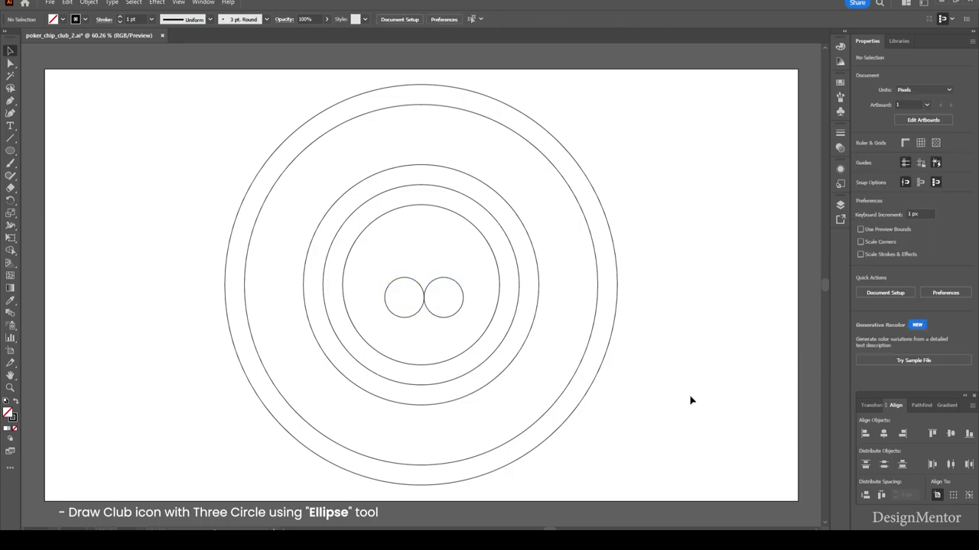
Duplicate the right circle upward and nudge it to sit atop the pair, forming the clover.
left_click(449, 283)
key("alt+Up")
key("Up")
key("Up")
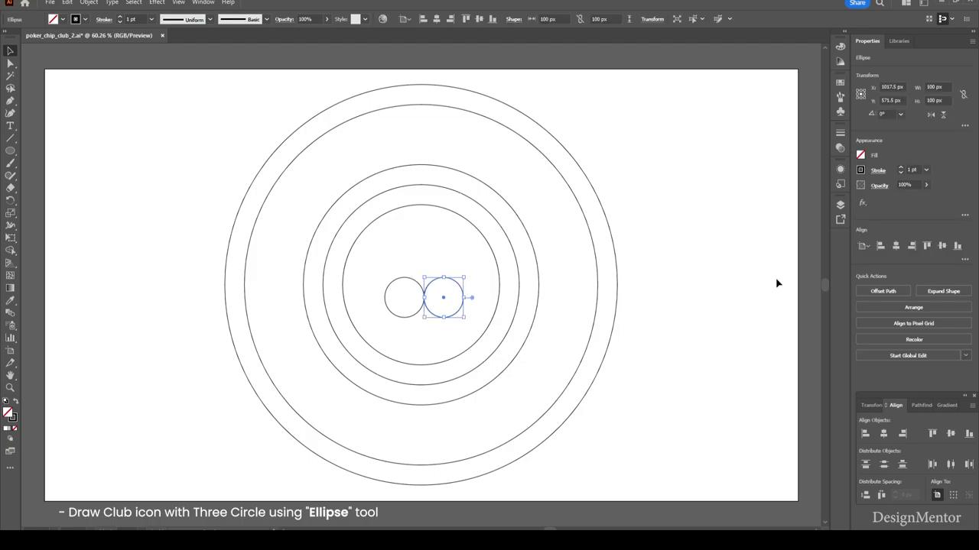
key("Up")
key("Up")
key("Up")
key("Up")
key("Up")
key("Up")
key("Up")
key("Up")
key("Up")
key("Up")
key("Up")
key("Up")
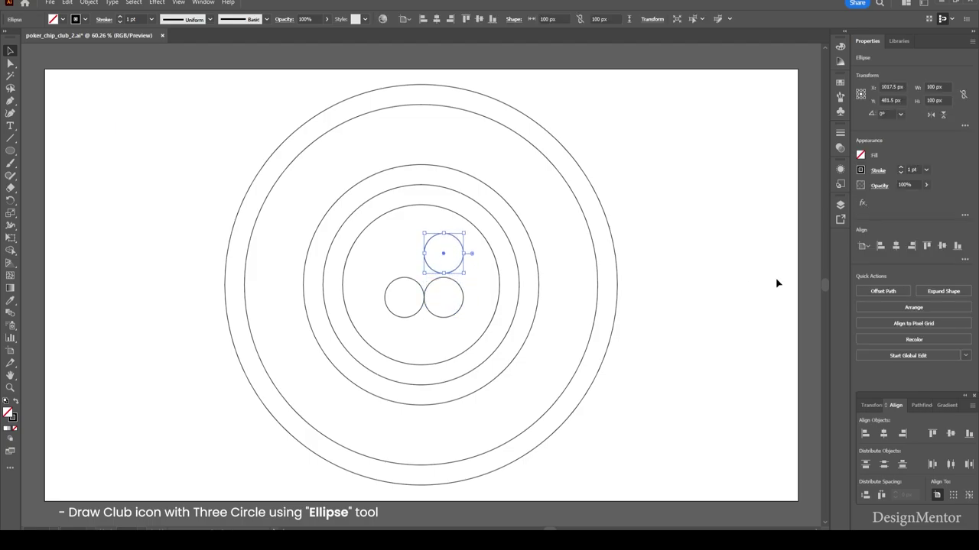
key("Up")
key("Up")
key("Up")
key("Left")
key("Left")
key("Left")
key("Left")
key("Left")
key("Left")
key("Down")
key("Down")
key("Down")
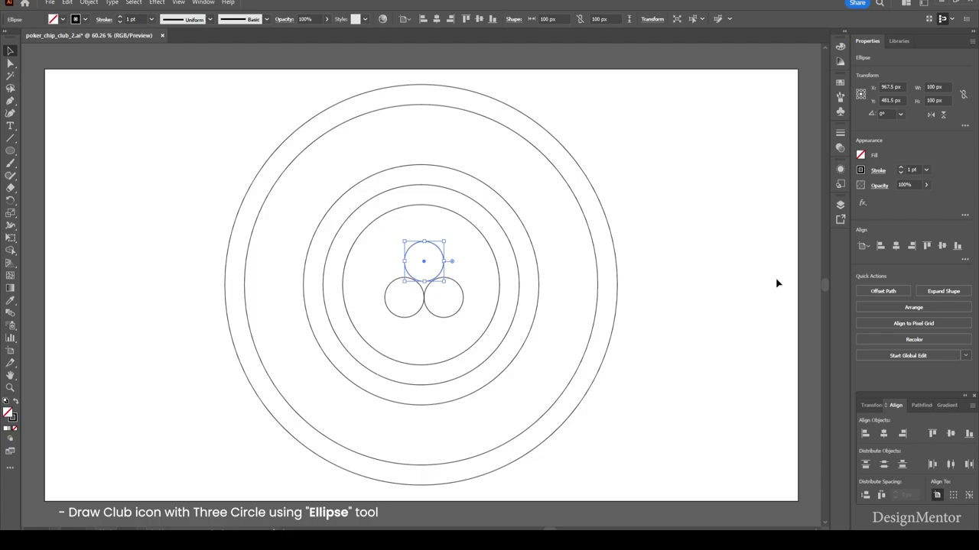
key("Down")
key("Down")
key("Down")
key("Down")
key("Down")
key("Down")
key("Down")
key("Down")
key("Down")
key("Up")
key("Up")
key("Up")
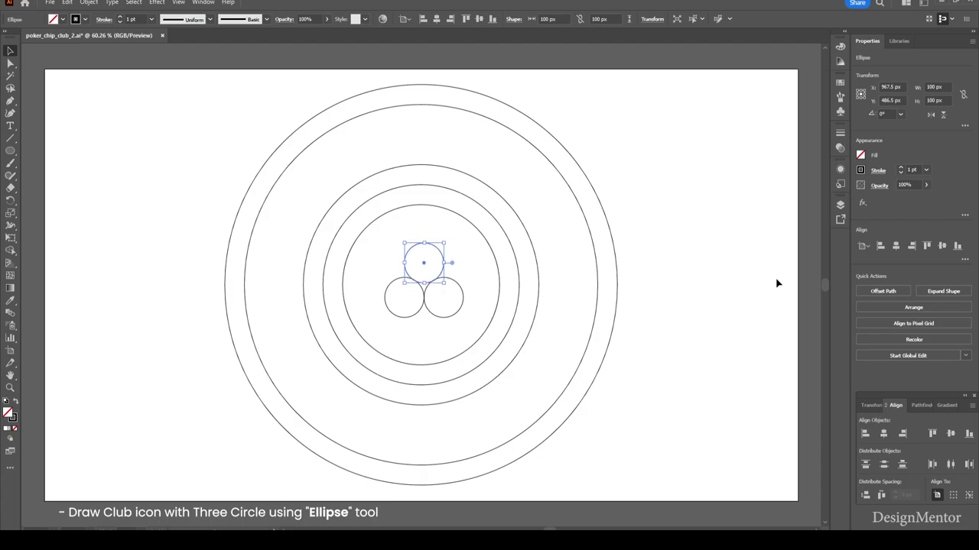
key("Up")
key("Up")
key("Up")
key("Up")
left_click(719, 309)
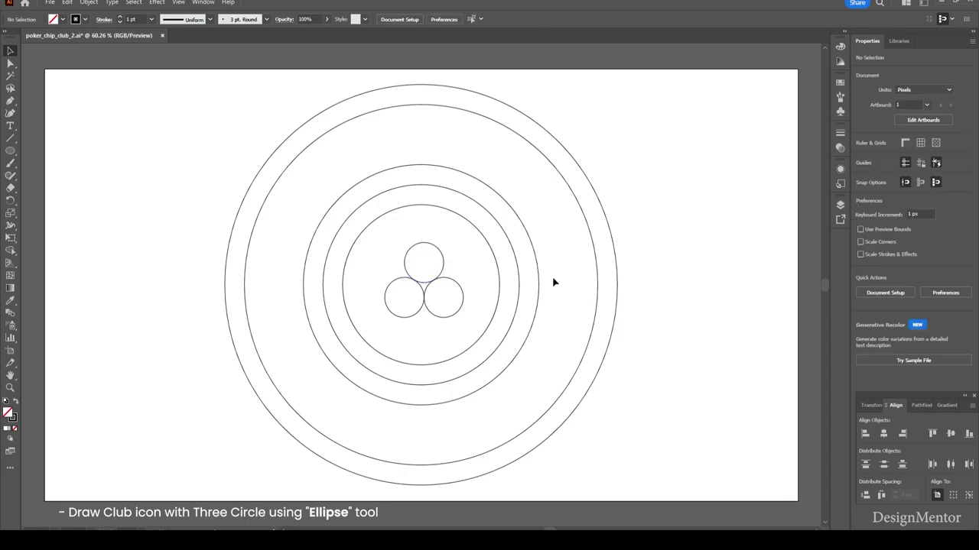
Draw a base line below the circle cluster for the stem.
left_click(10, 139)
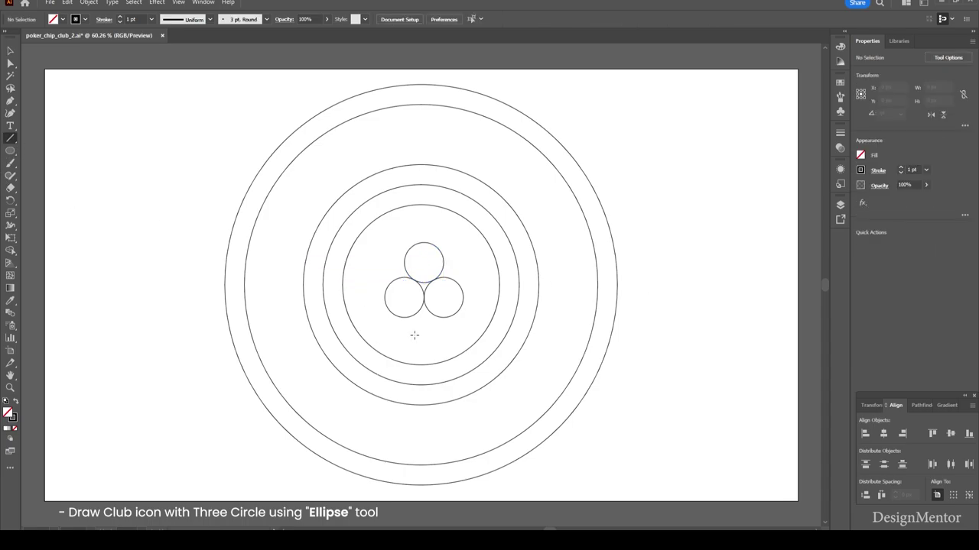
mouse_move(404, 297)
left_mouse_down()
mouse_move(406, 329)
mouse_move(443, 331)
left_mouse_up()
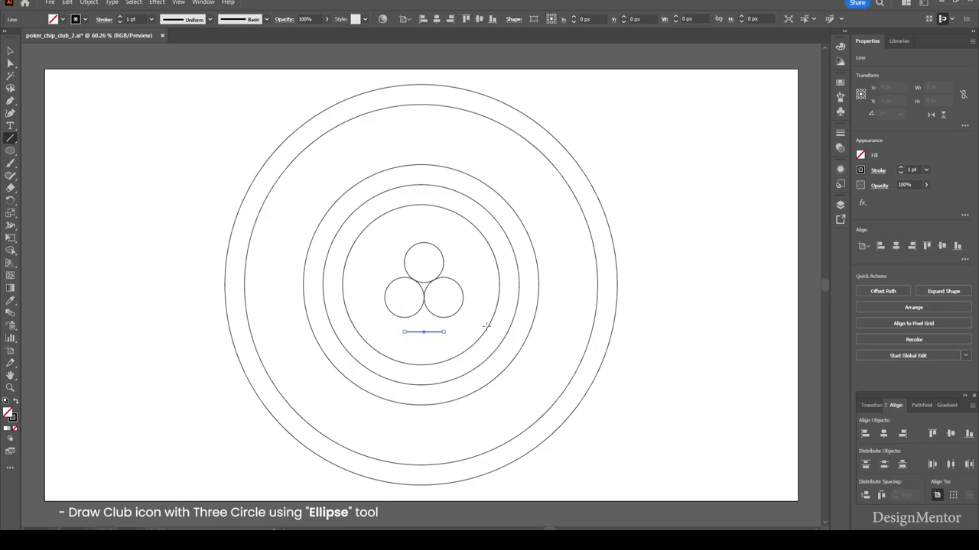
key("v")
left_click(624, 419)
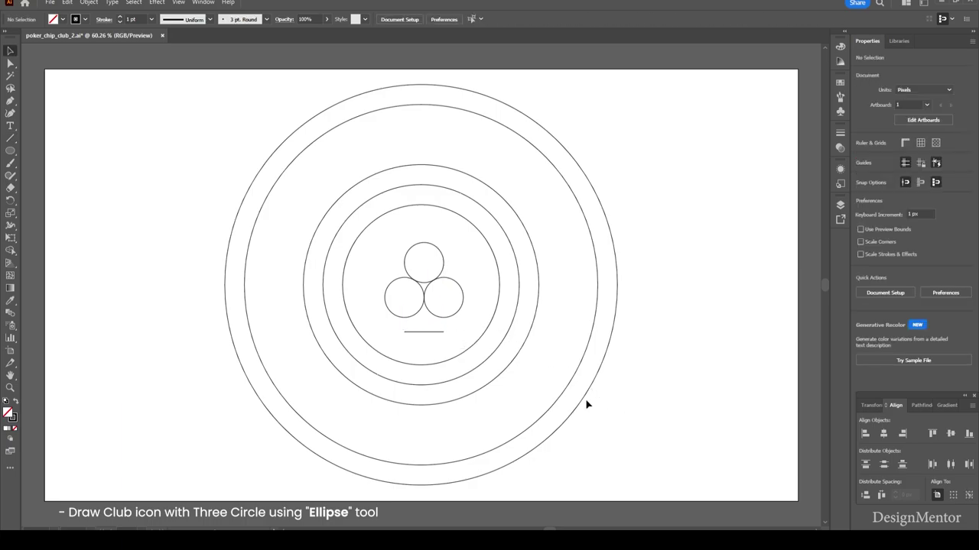
Pen a half-stem edge from the base line's left end up to where the circles meet.
key("p")
left_click(404, 331)
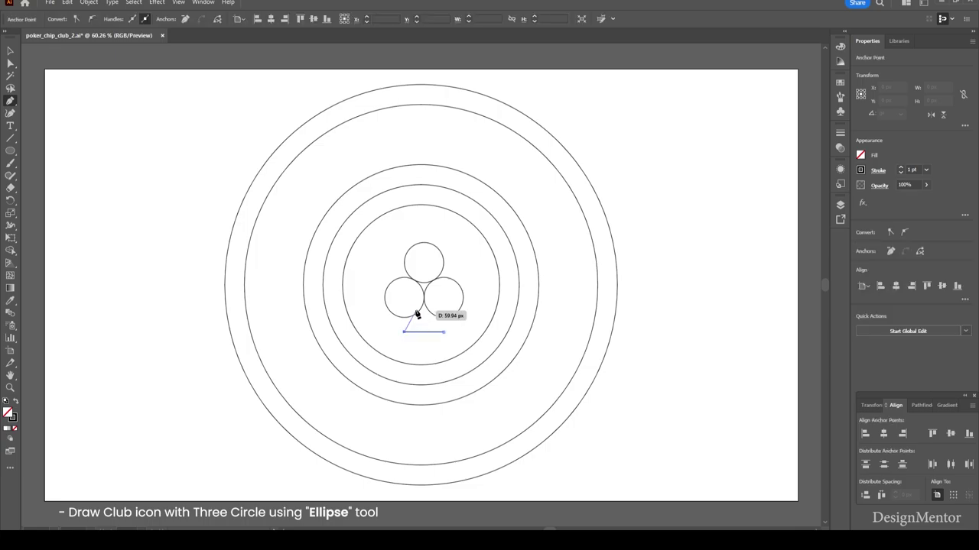
left_click(424, 306)
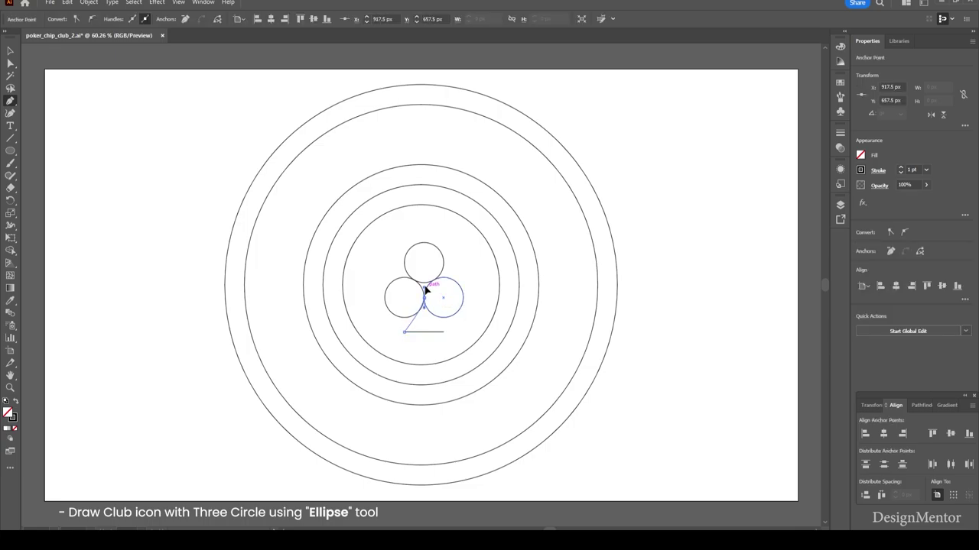
left_click(425, 283)
key("Escape")
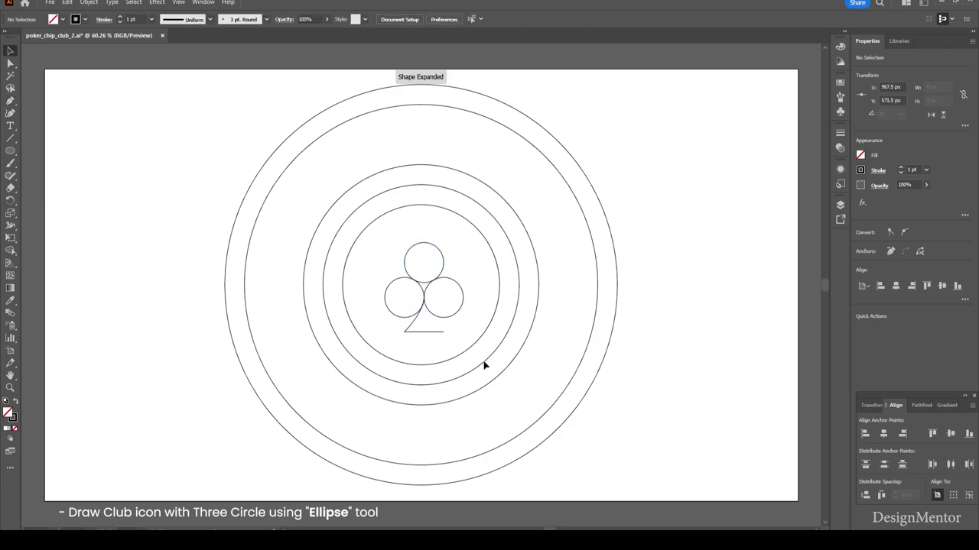
key("v")
left_click(414, 319)
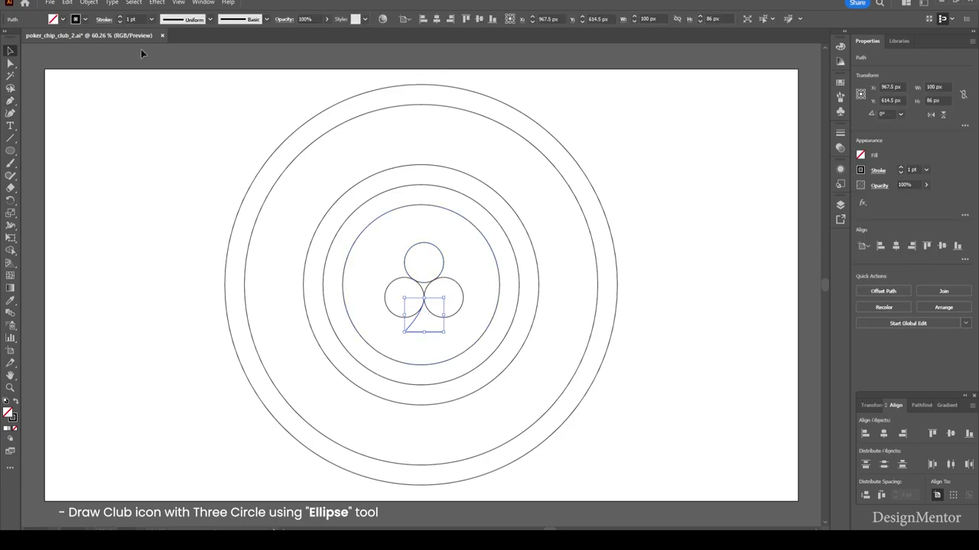
Reflect a copy of the half-stem vertically to complete the symmetric stem.
left_click(87, 3)
mouse_move(108, 14)
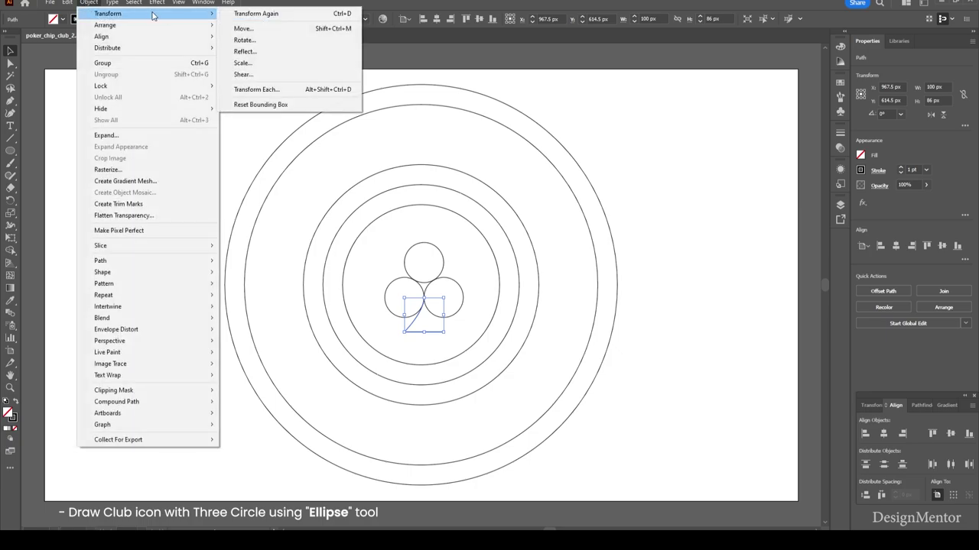
left_click(244, 51)
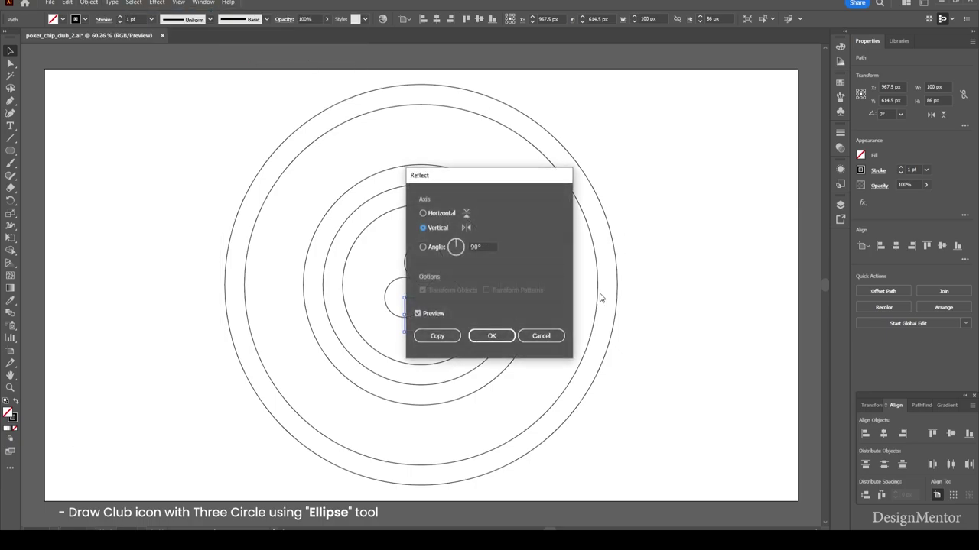
left_click(437, 337)
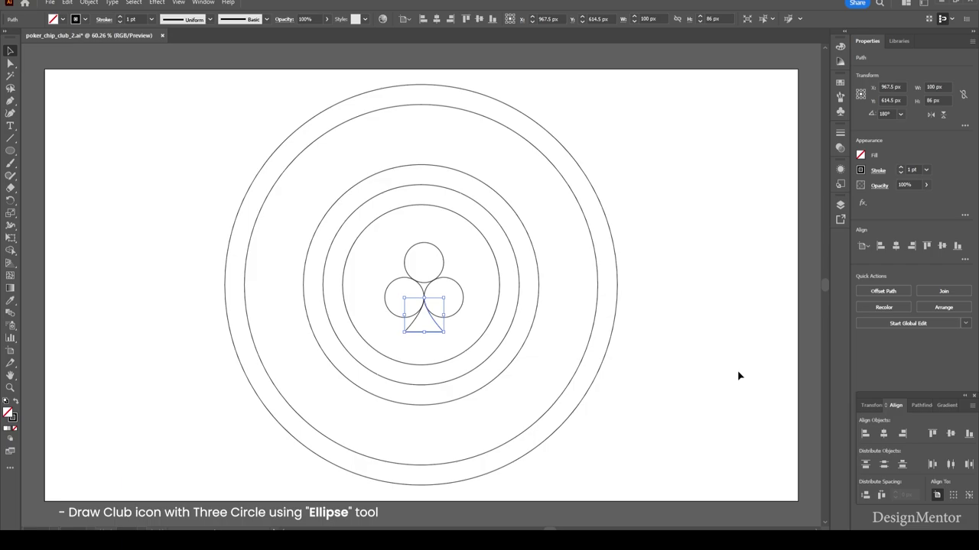
left_click(737, 376)
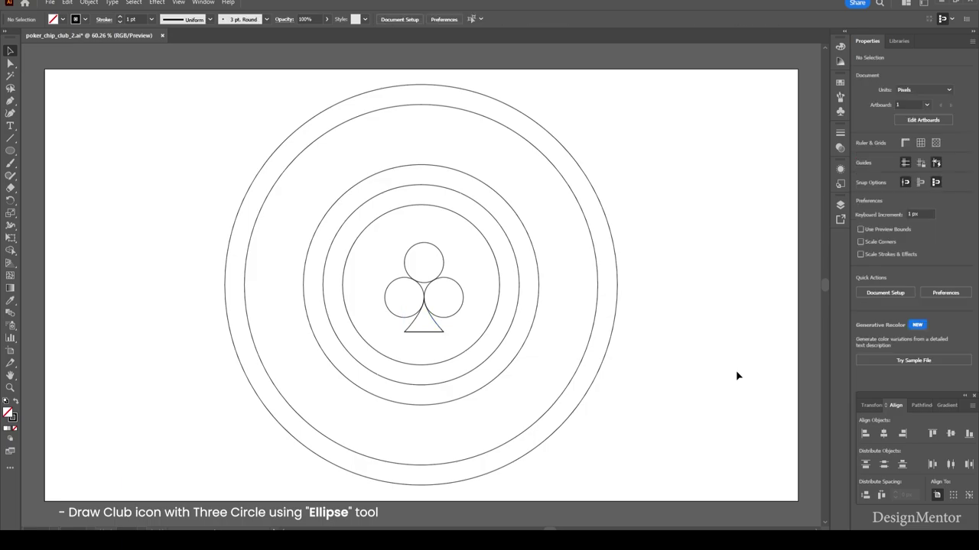
left_click(417, 334)
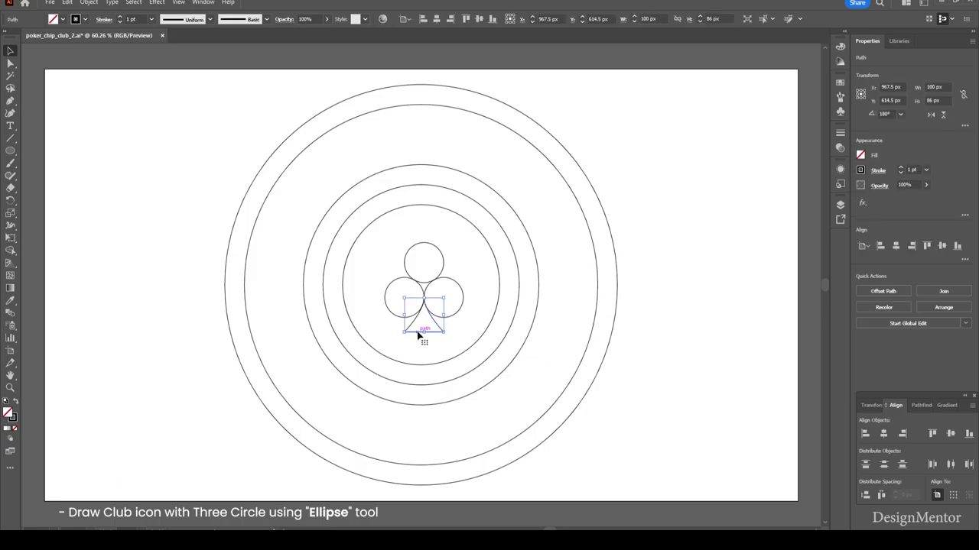
Group the two stem halves into one triangle.
right_click(418, 334)
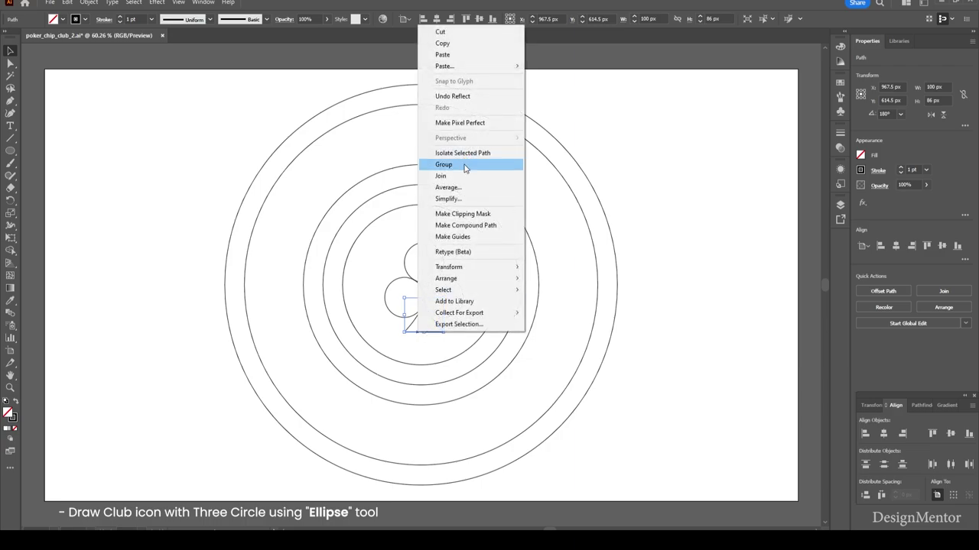
left_click(661, 201)
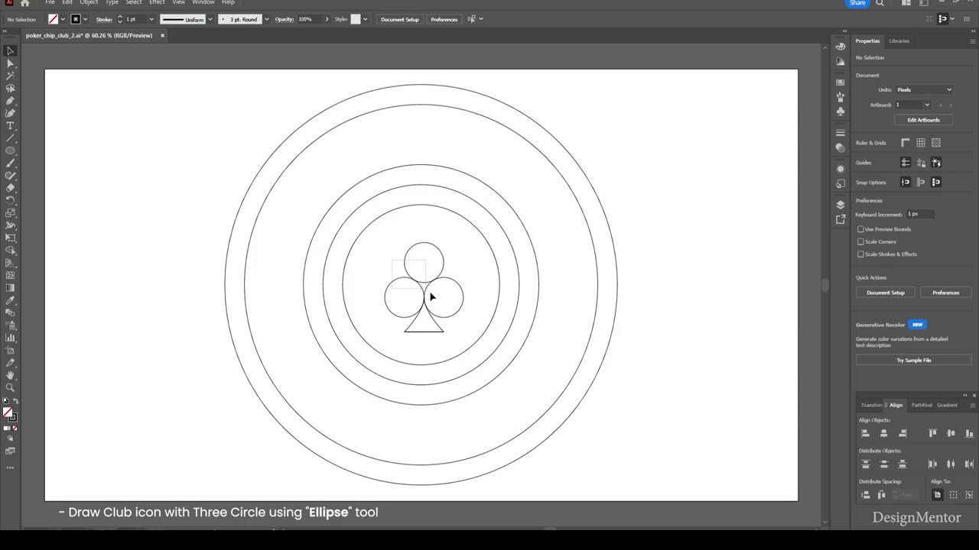
key("ctrl+a")
left_click(457, 273)
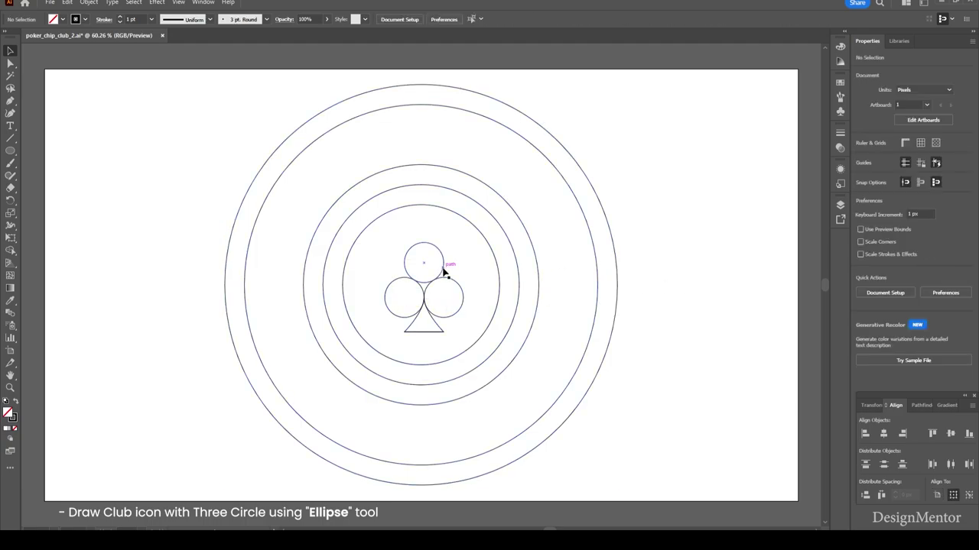
Group the three club circles and the triangle stem into one club.
left_click(444, 270)
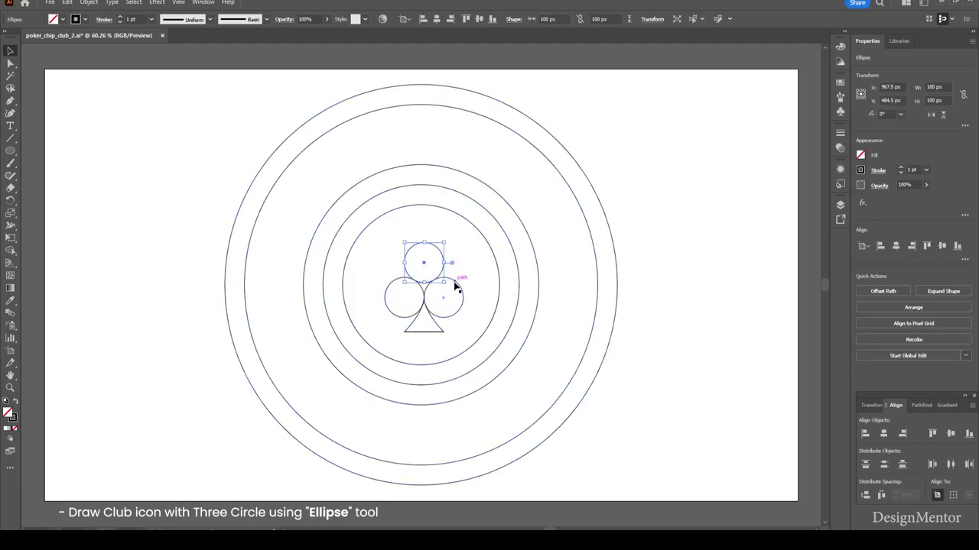
left_click(455, 286, "shift")
left_click(392, 285, "shift")
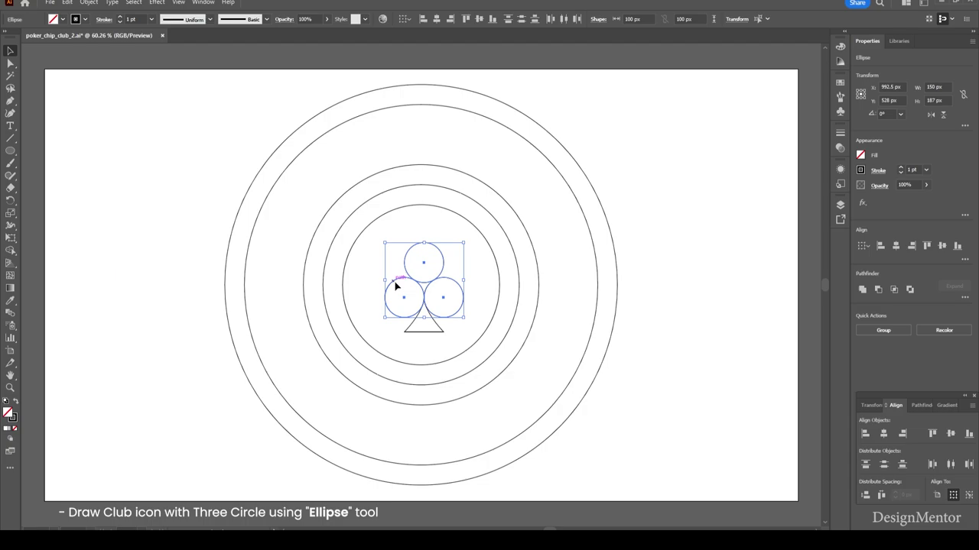
left_click(409, 327, "shift")
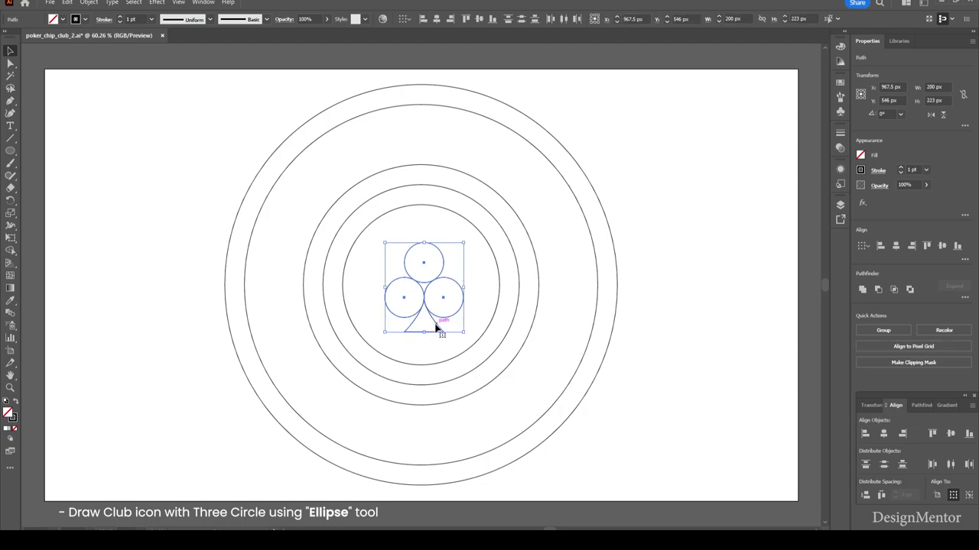
right_click(436, 327)
left_click(471, 157)
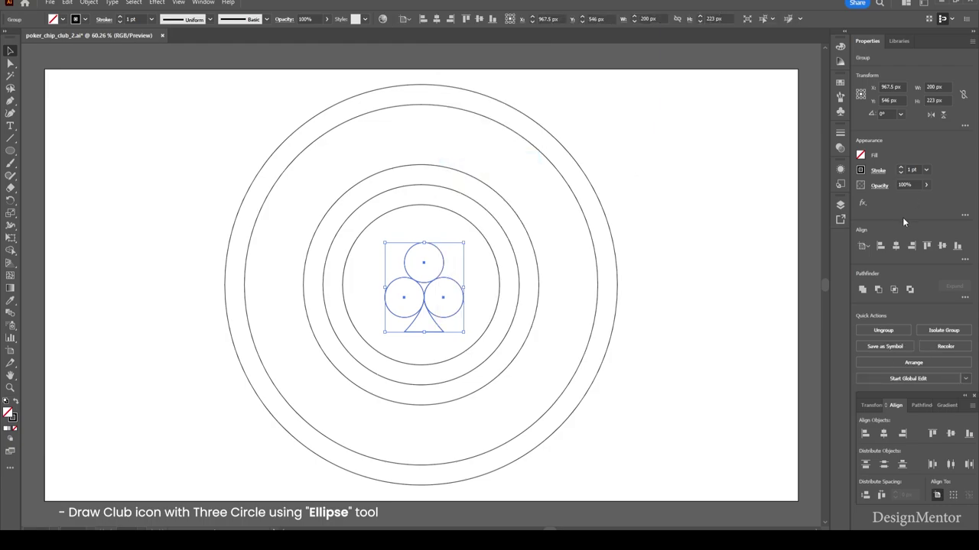
Centre the club horizontally and vertically on the artboard, then deselect.
left_click(895, 245)
left_click(942, 246)
key("ctrl+h")
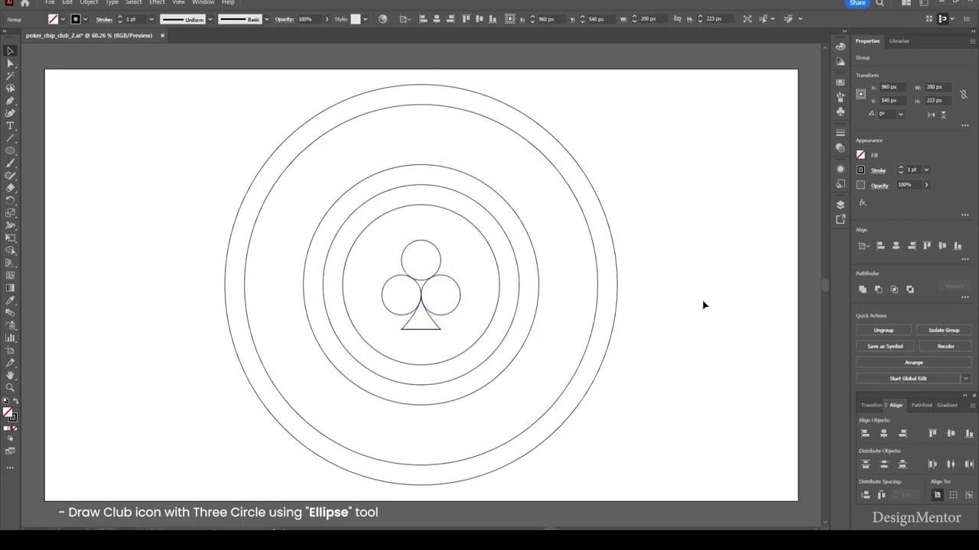
left_click(703, 305)
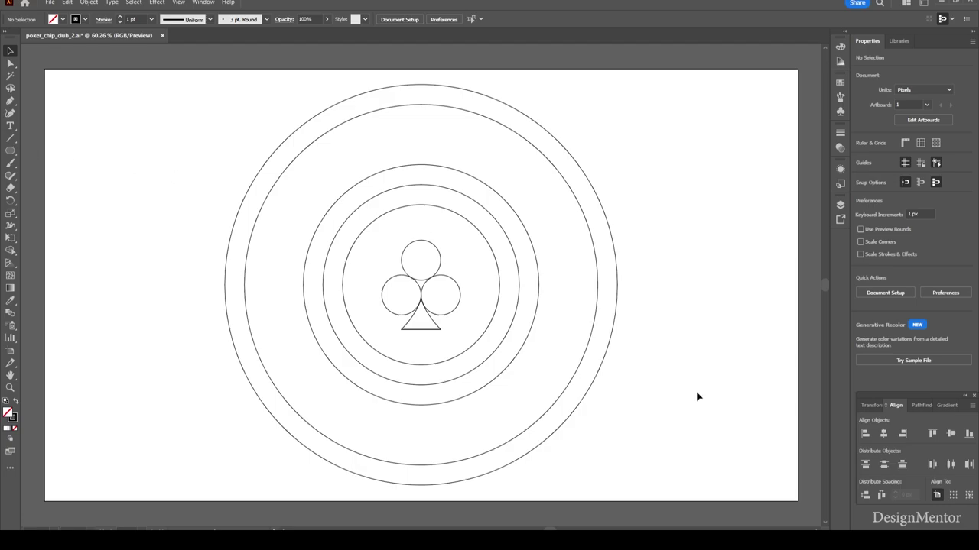
Draw a vertical divider line across the chip's top outer band and select it.
left_click(10, 138)
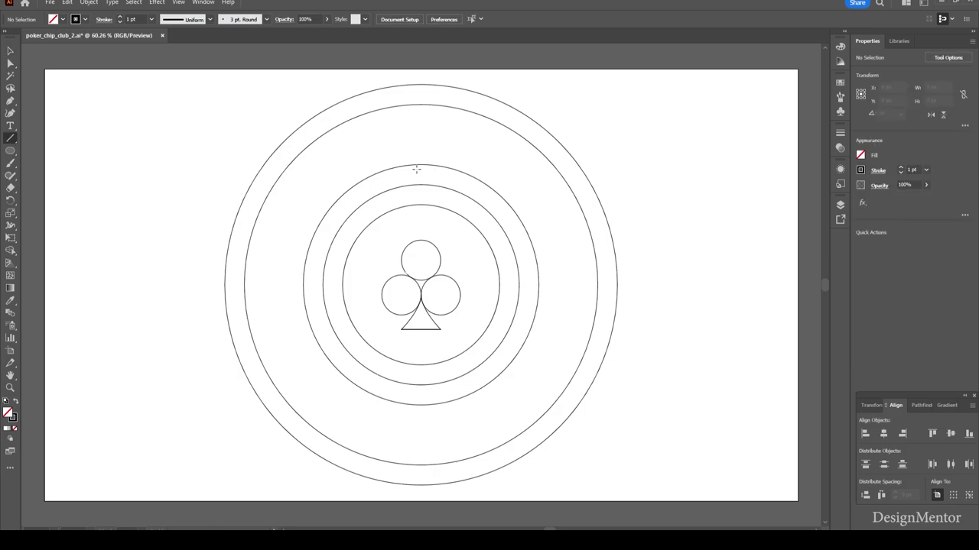
left_click_drag(417, 168, 420, 101)
key("v")
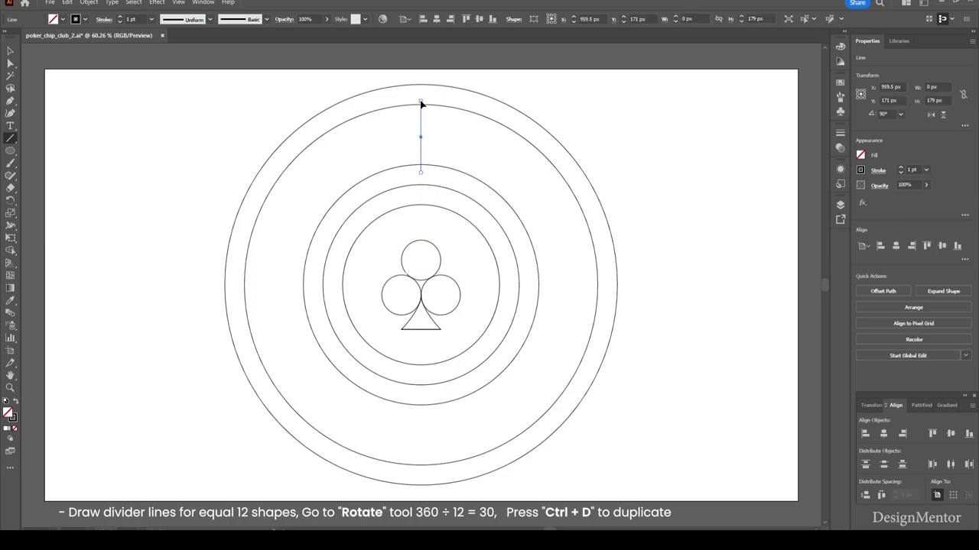
left_click(741, 232)
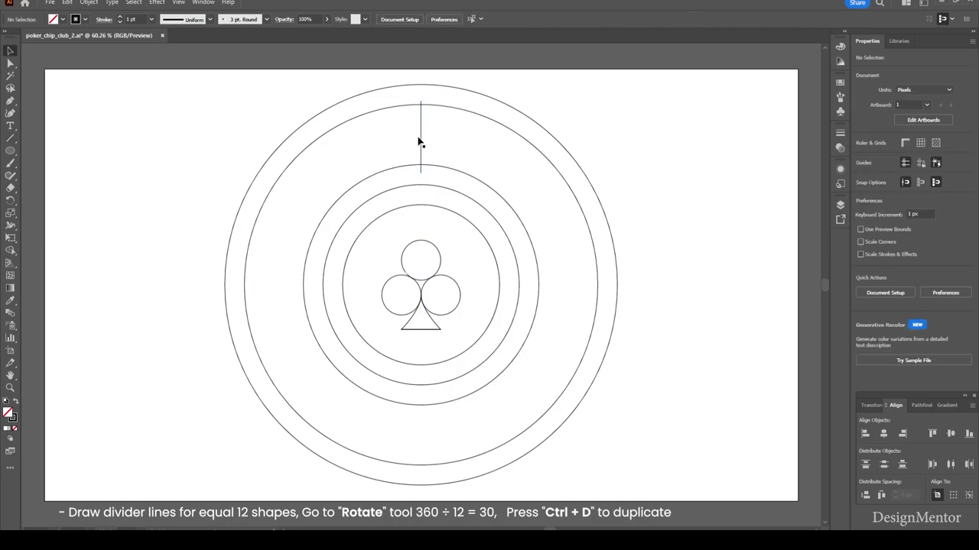
left_click(420, 138)
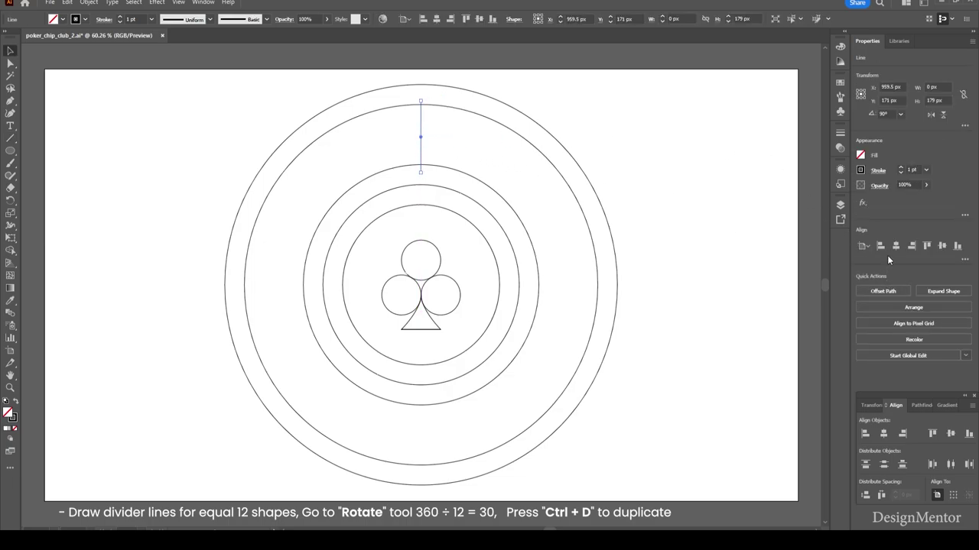
left_click(727, 240)
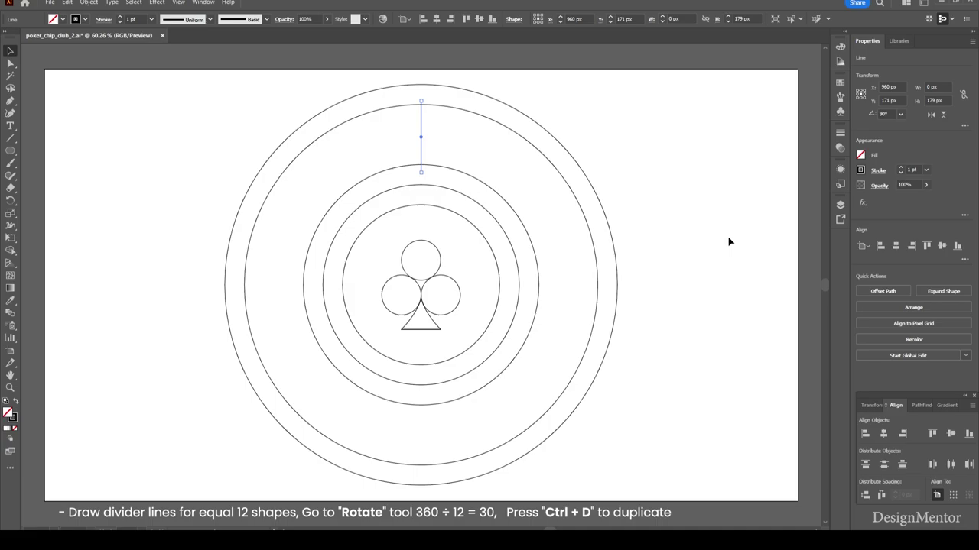
left_click(420, 136)
Rotate copies of the divider 30° around the chip centre, repeating with Ctrl+D.
left_click(11, 201)
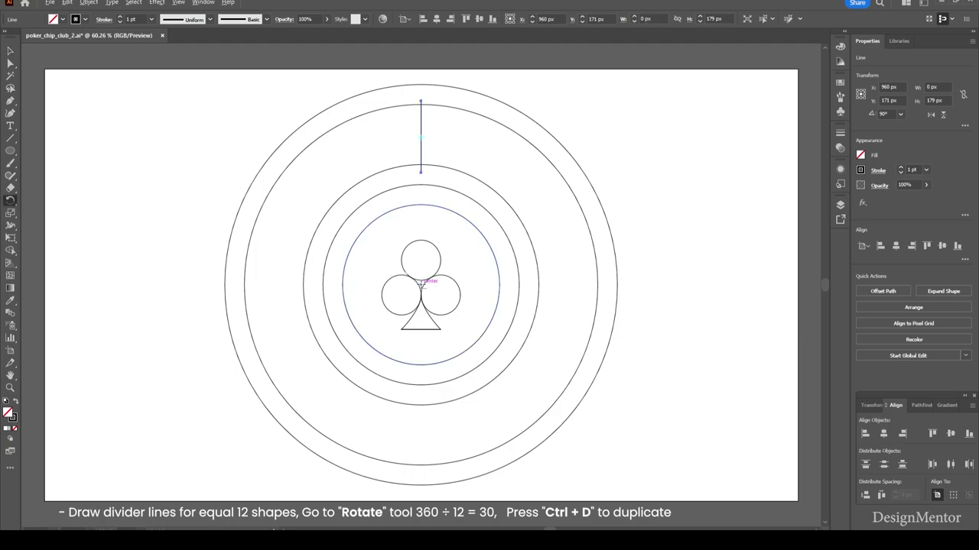
left_click(421, 285, "alt")
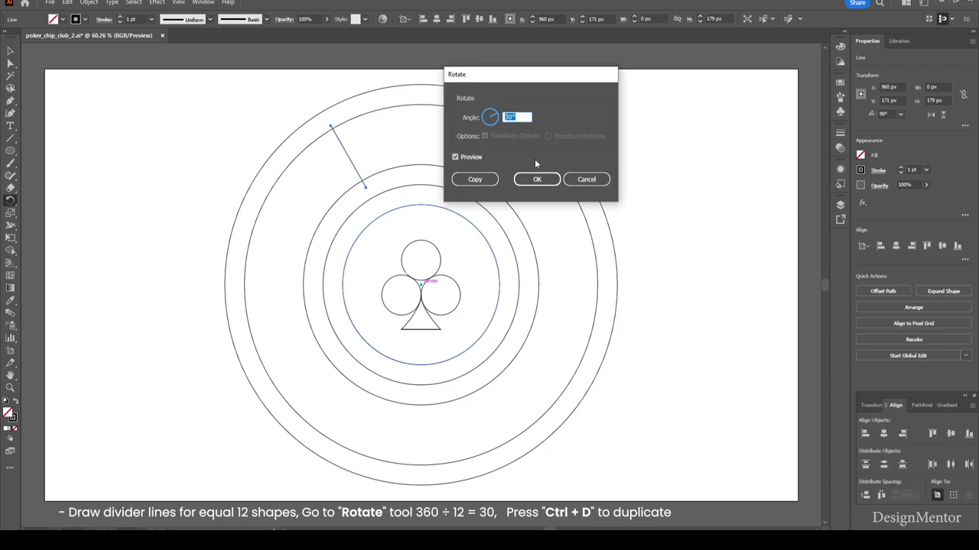
left_click(483, 181)
key("ctrl+d")
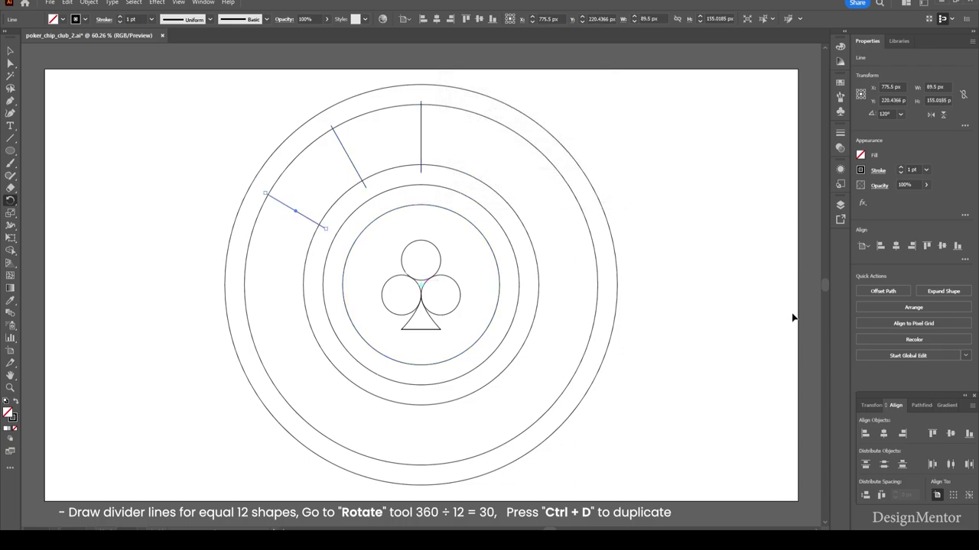
key("ctrl+d")
key("ctrl+d")
key("ctrl+d")
key("ctrl+d")
key("ctrl+d")
key("ctrl+d")
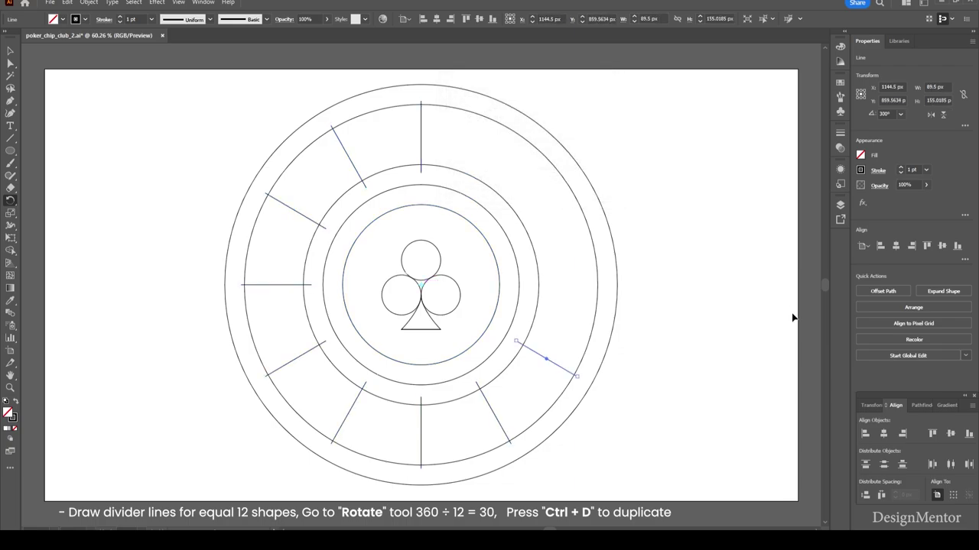
key("ctrl+d")
key("ctrl+d")
key("ctrl+d")
key("v")
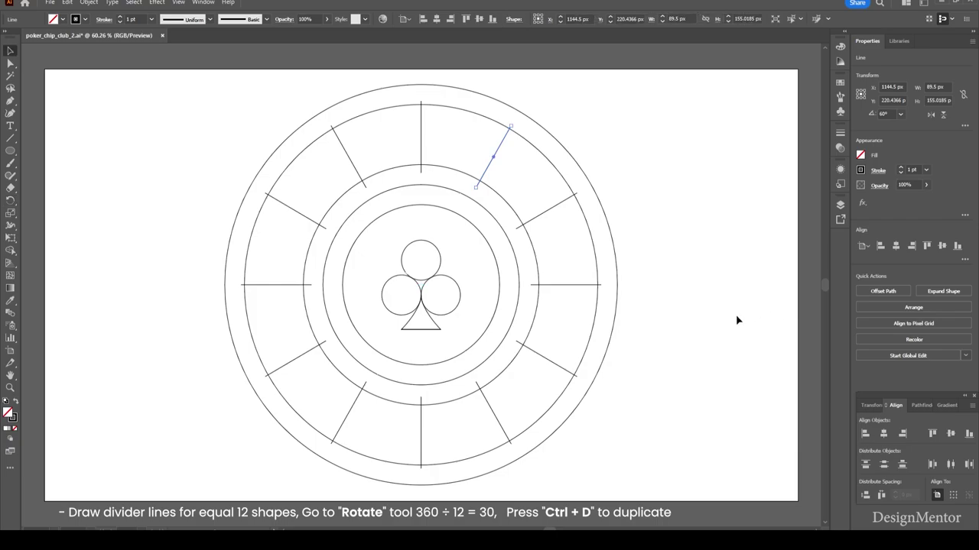
left_click(735, 315)
Shift-select all twelve divider lines around the chip.
left_click(422, 122)
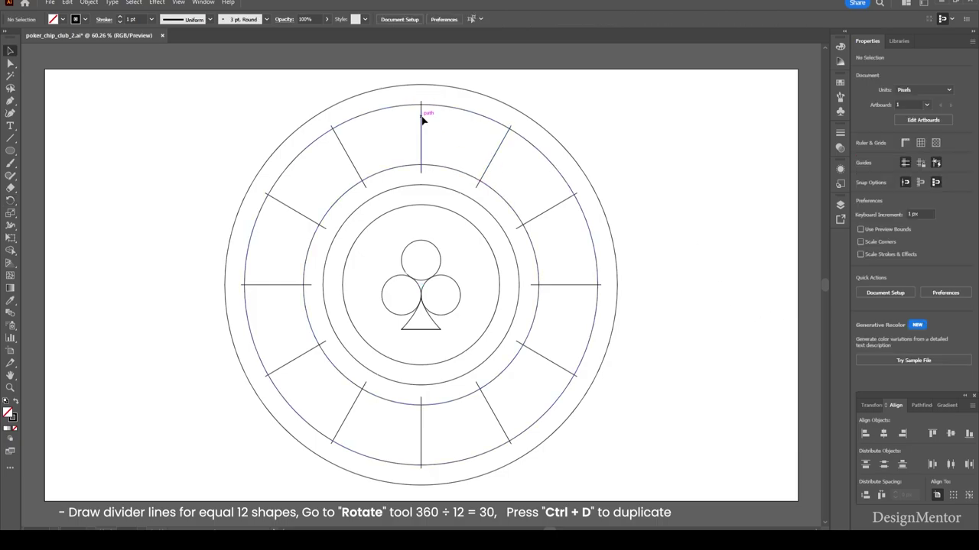
left_click(497, 155, "shift")
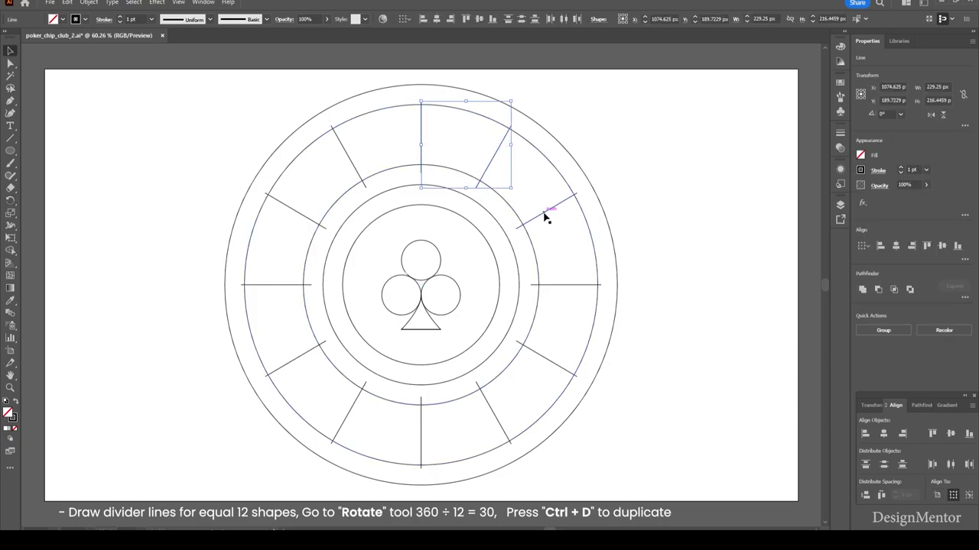
left_click(545, 215, "shift")
left_click(567, 285, "shift")
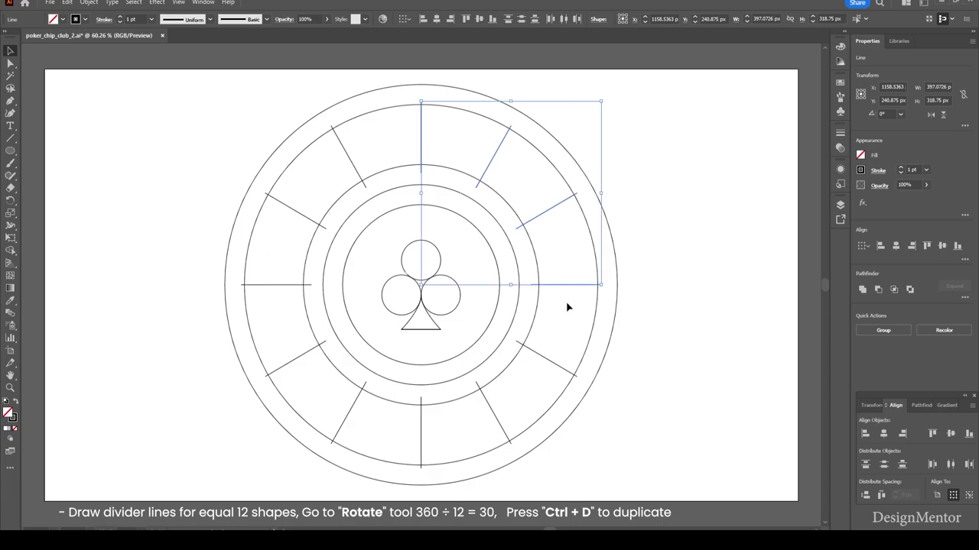
left_click(549, 363, "shift")
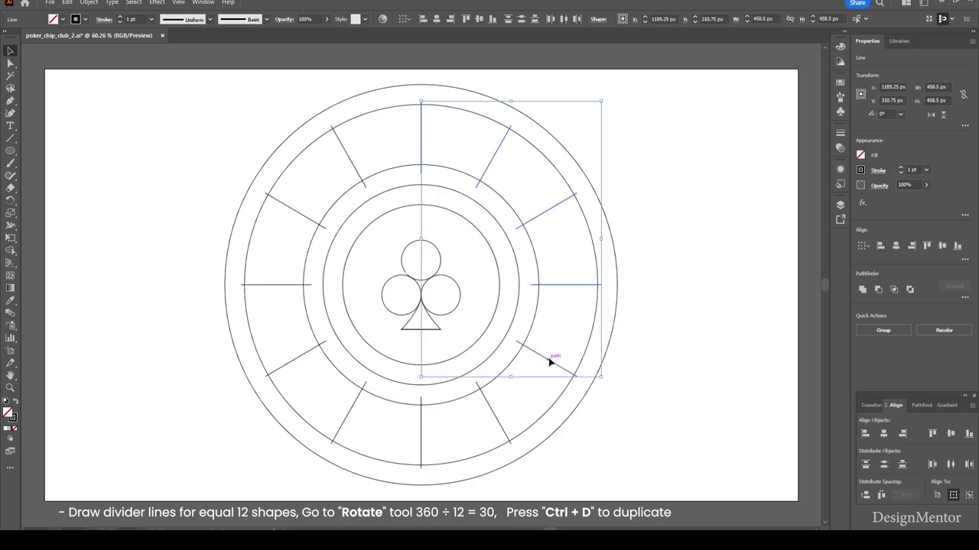
left_click(492, 413, "shift")
left_click(421, 456, "shift")
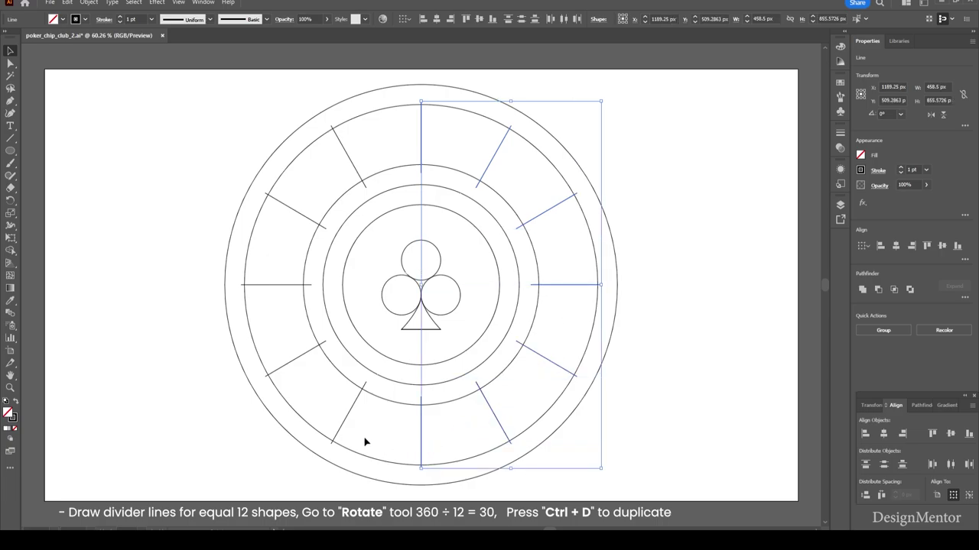
left_click(348, 413, "shift")
left_click(294, 360, "shift")
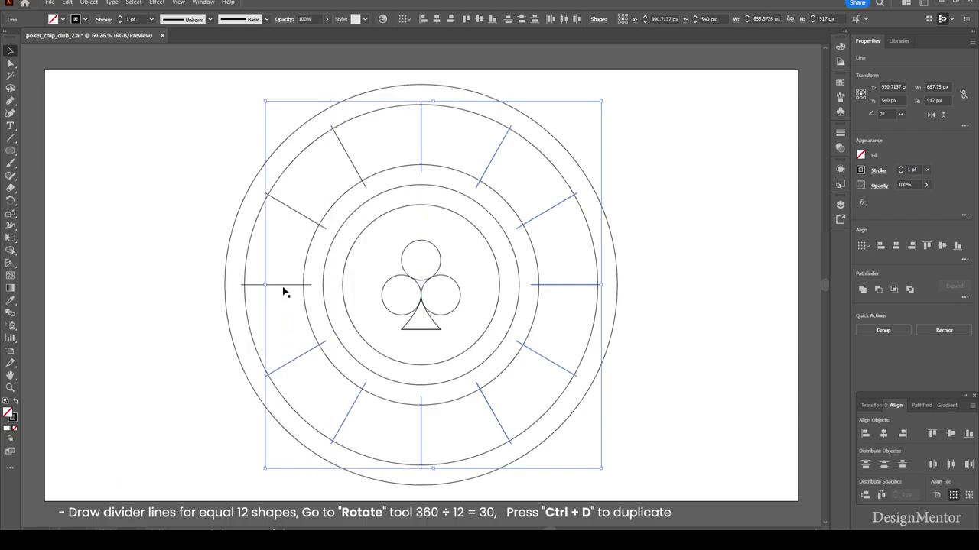
left_click(284, 286, "shift")
left_click(303, 217, "shift")
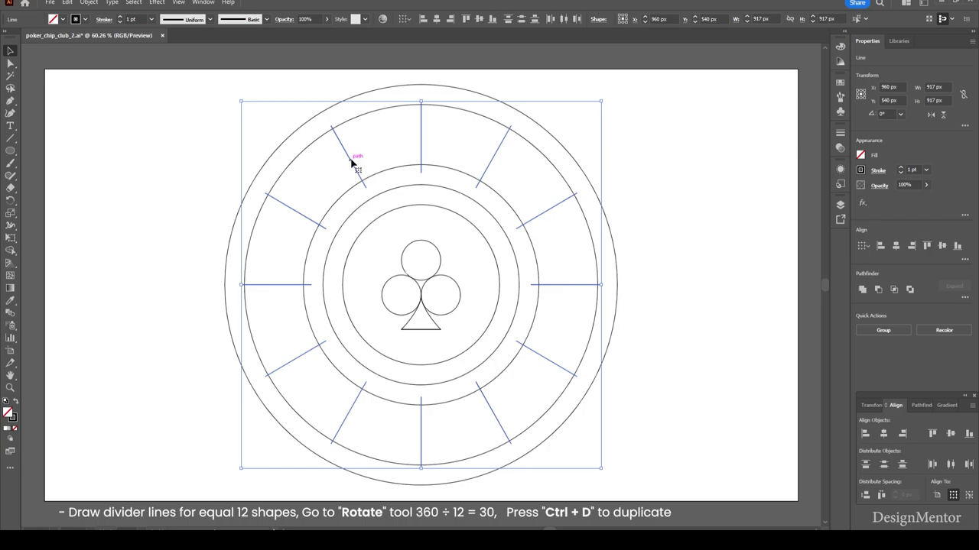
left_click(351, 163, "shift")
Rotate the selected dividers about 12° clockwise and deselect them.
left_click_drag(602, 97, 640, 143)
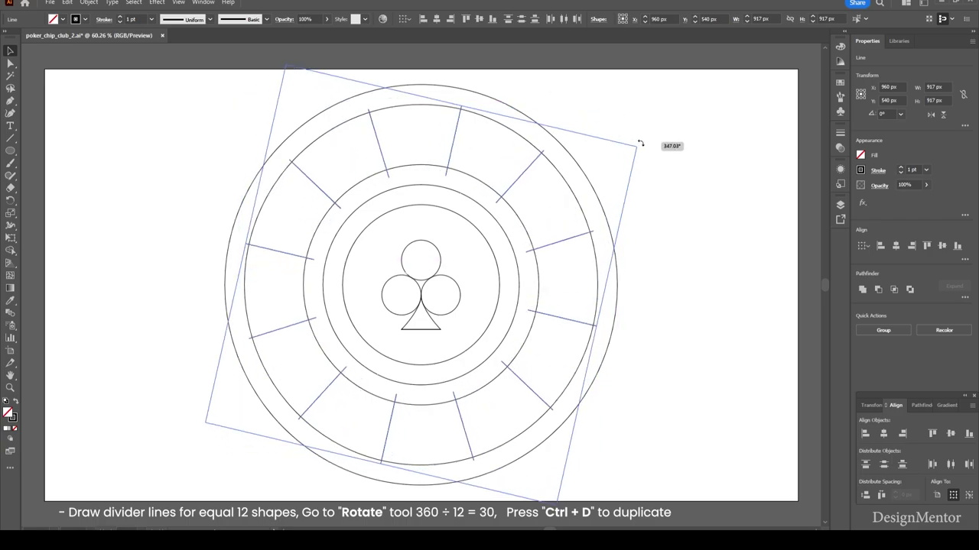
key("Escape")
left_click(667, 193)
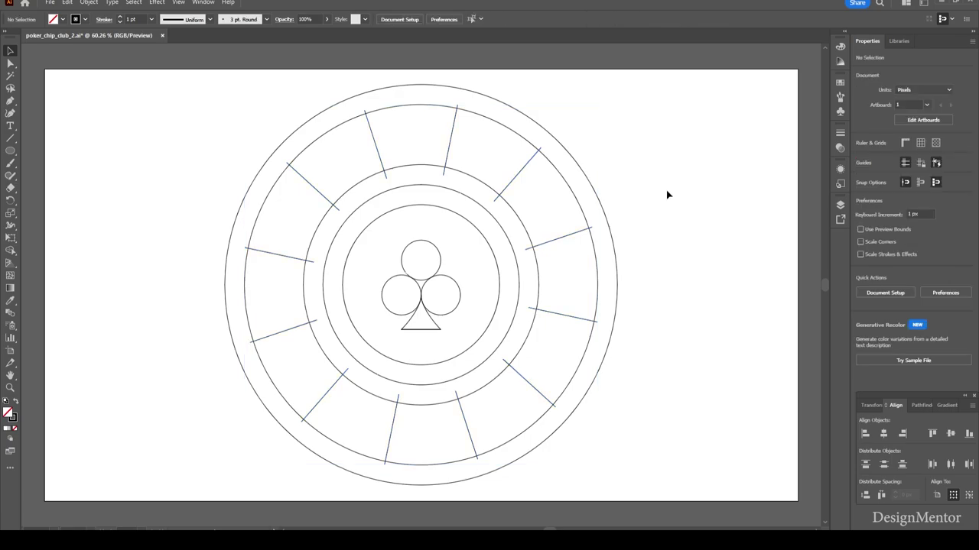
Shape Builder-merge six alternate wedges into the outer ring and make the centre its own shape.
mouse_move(193, 109)
left_mouse_down()
mouse_move(528, 376)
mouse_move(634, 437)
left_mouse_up()
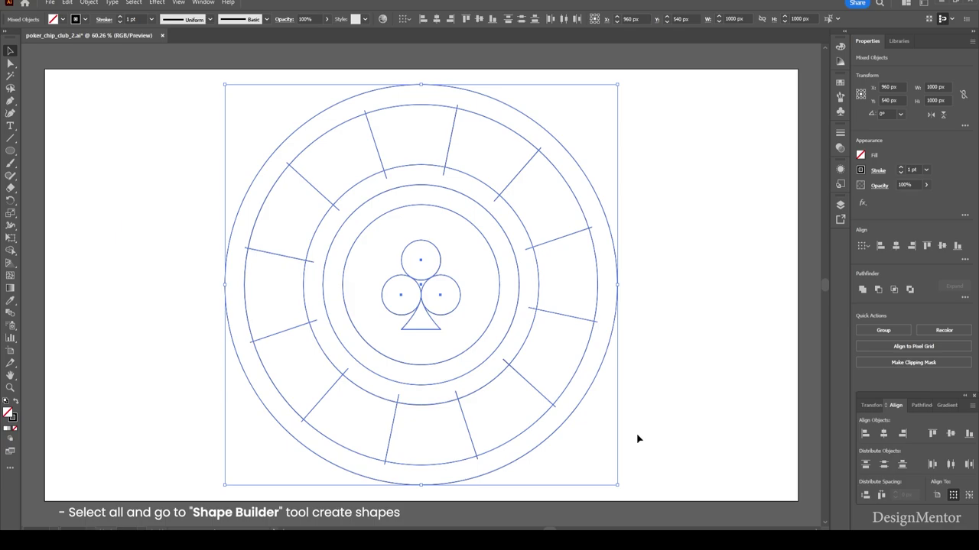
left_click(10, 250)
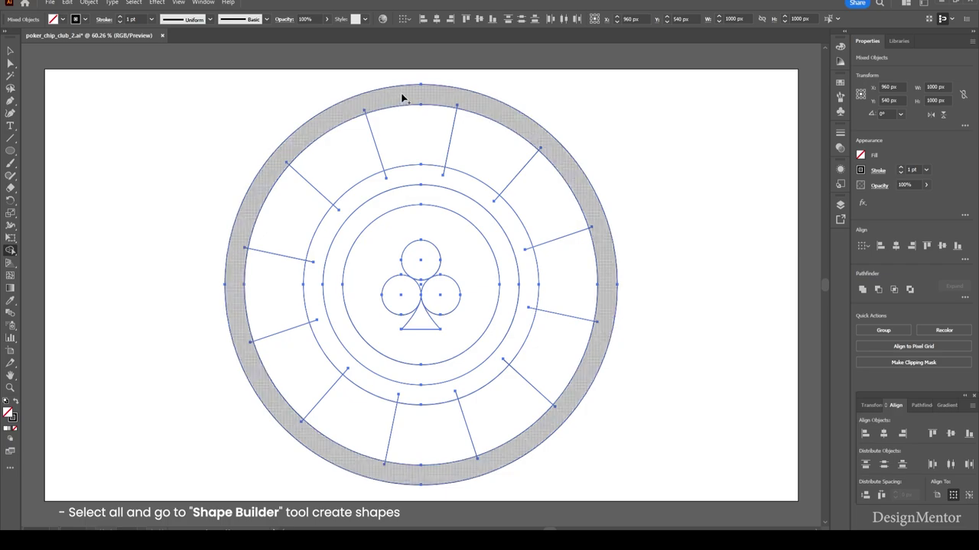
left_click_drag(403, 97, 409, 174)
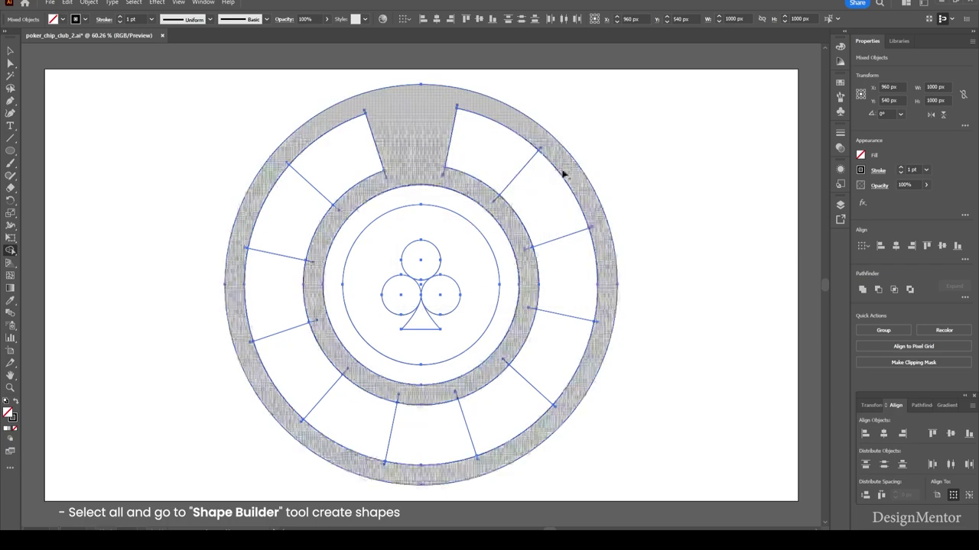
left_click_drag(563, 170, 514, 218)
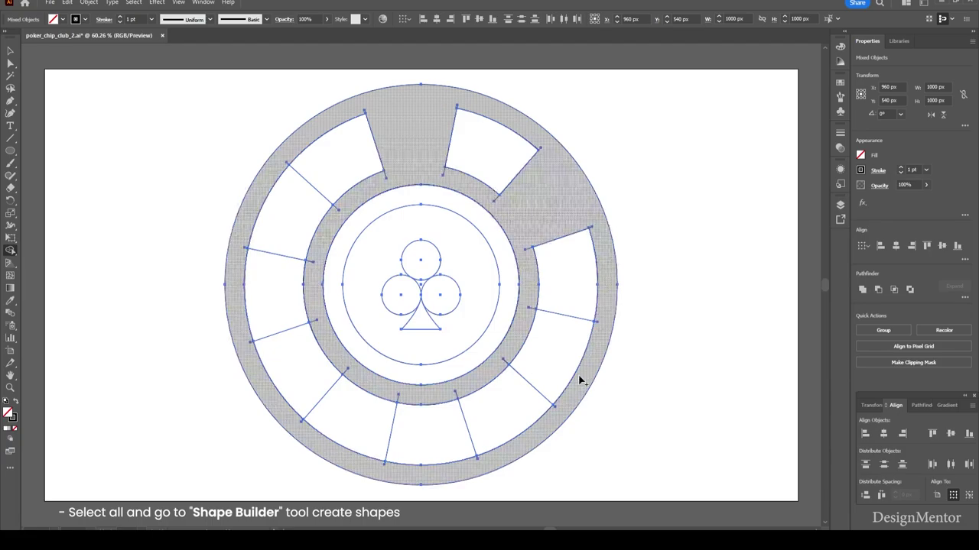
left_click_drag(572, 372, 524, 344)
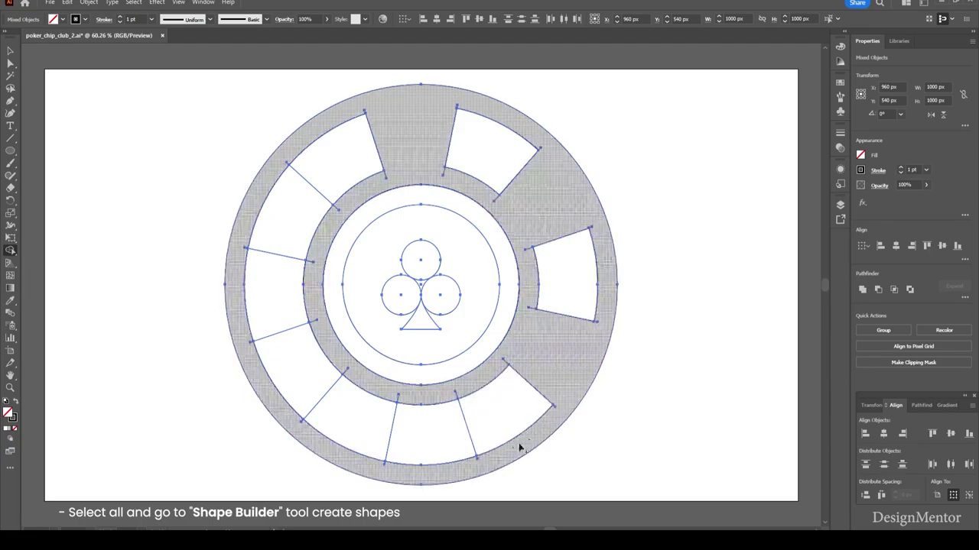
left_click_drag(421, 462, 422, 400)
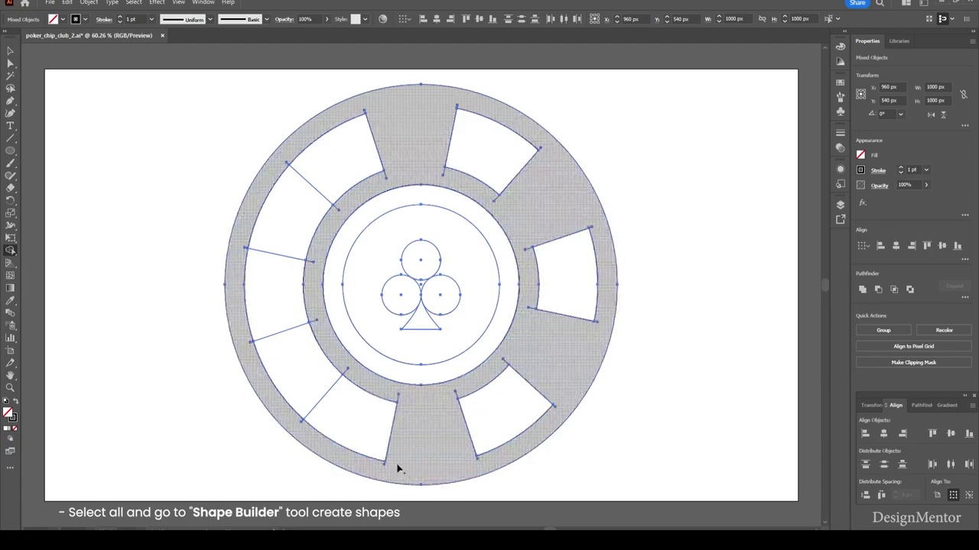
left_click_drag(269, 382, 267, 354)
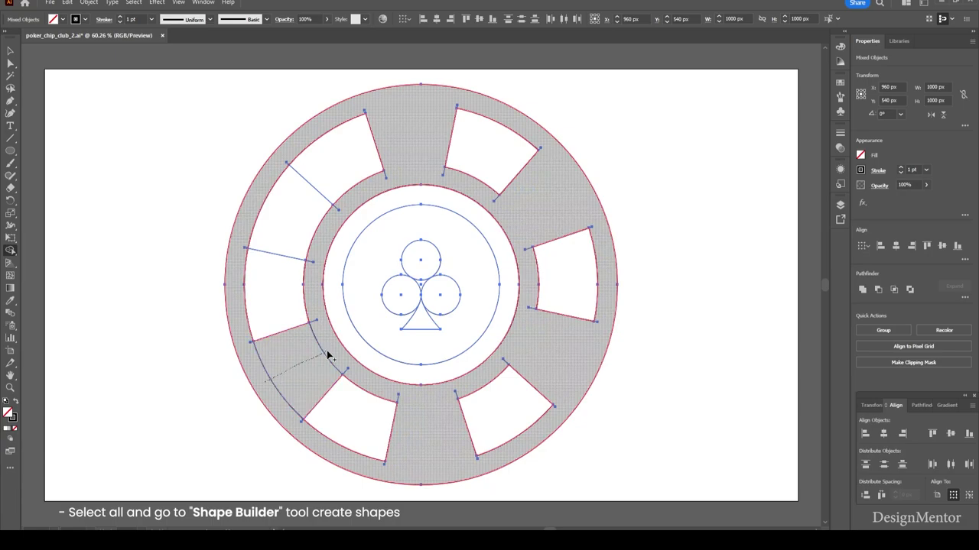
left_click_drag(256, 202, 325, 236)
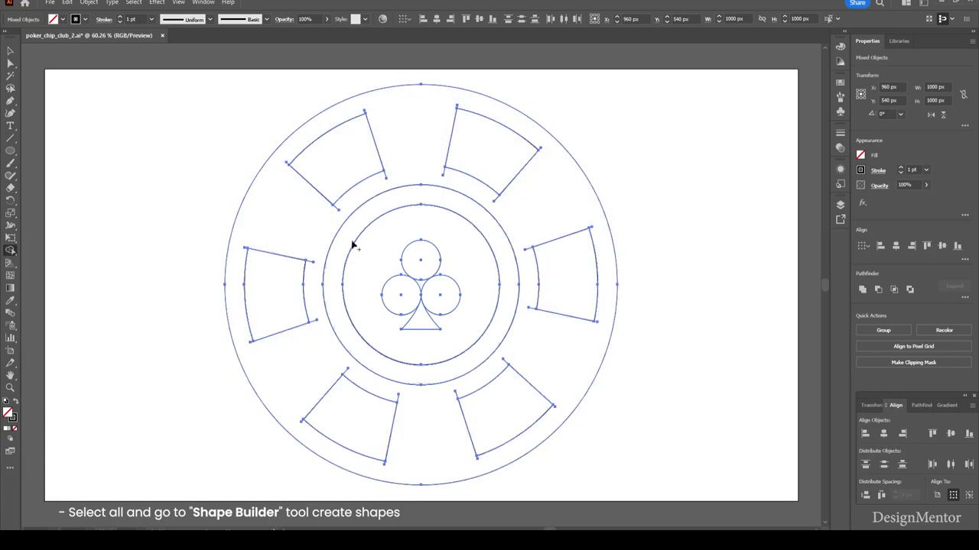
left_click(380, 249)
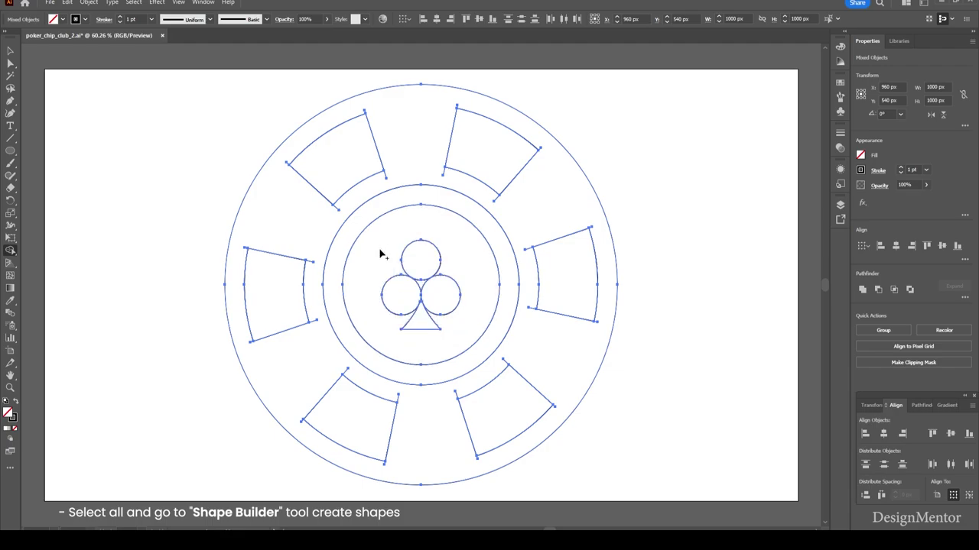
Deselect everything and start a Pen path at the top club circle's centre.
key("v")
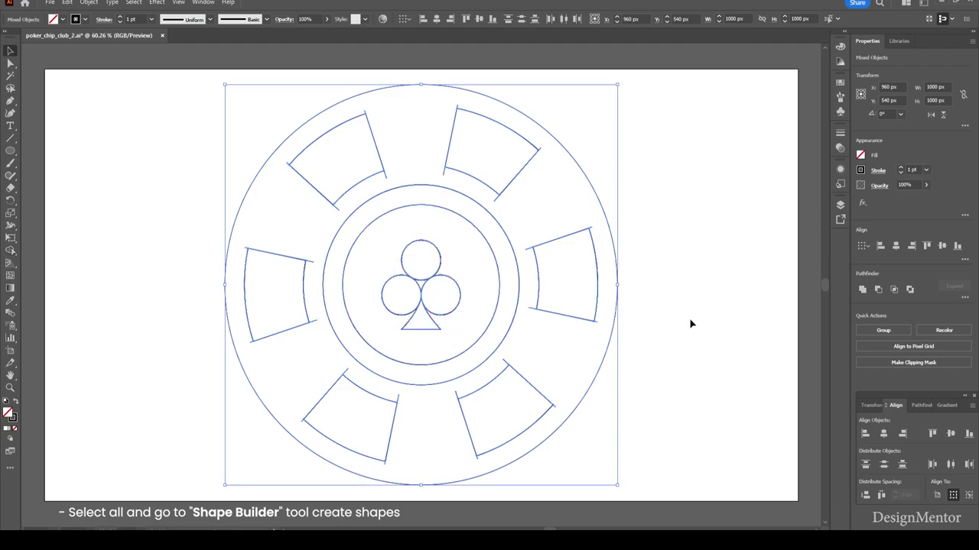
left_click(691, 324)
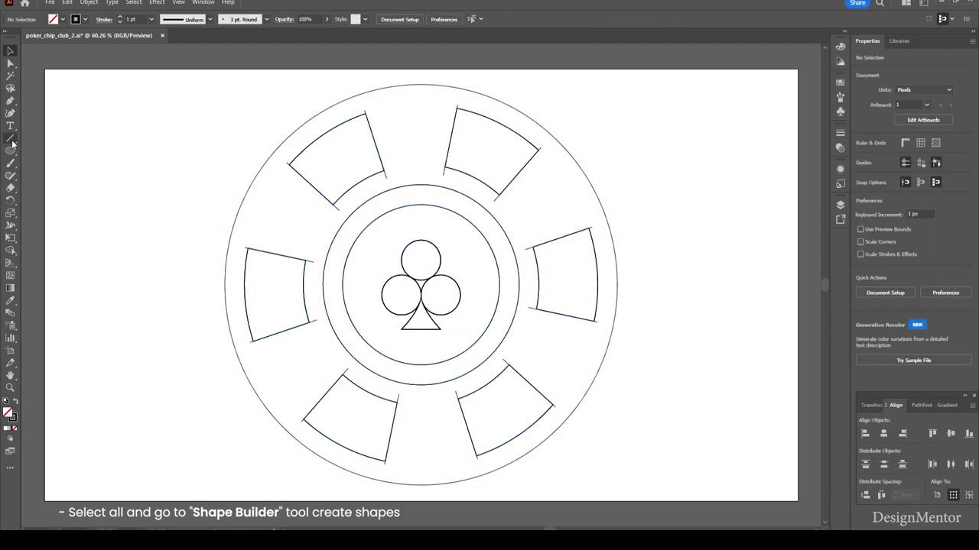
key("p")
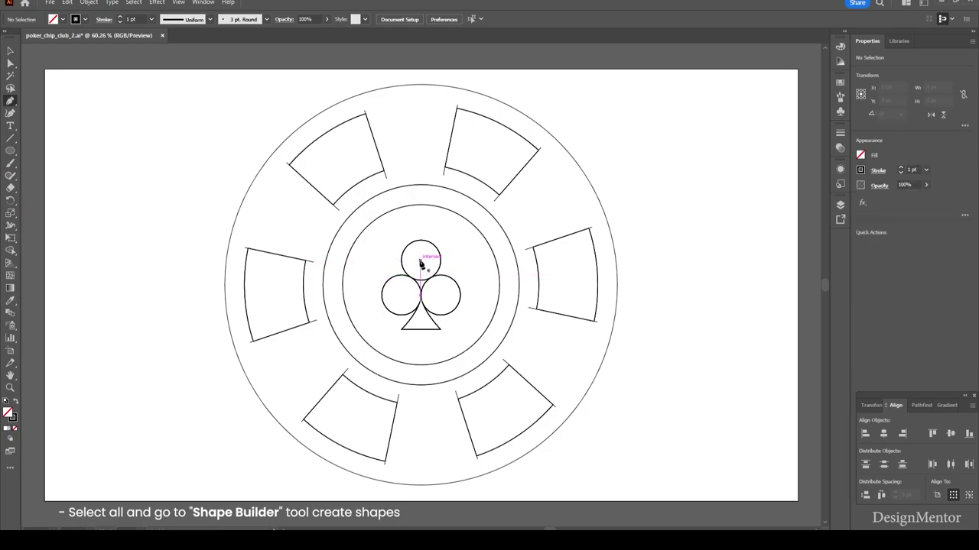
left_click(419, 261)
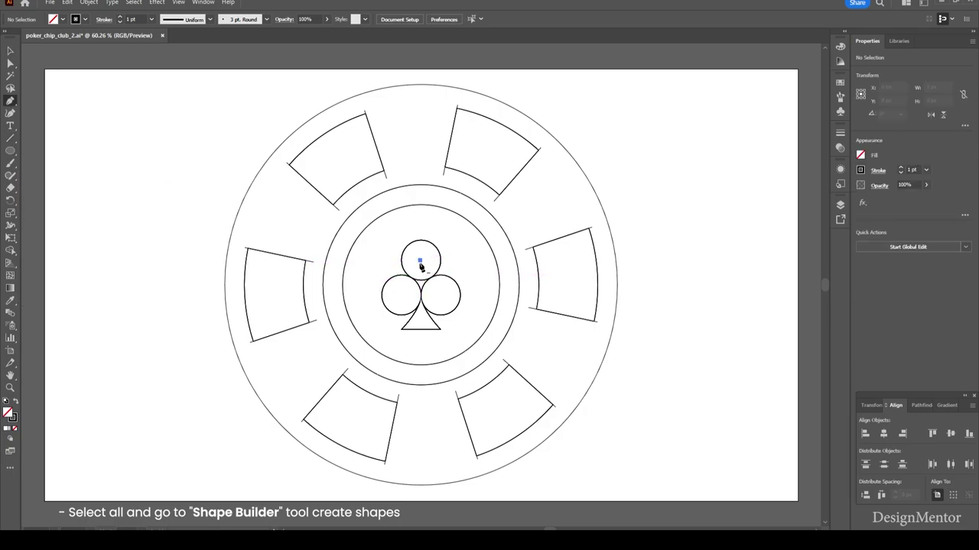
Draw a triangle through the three circle centres and select it with the club circles.
left_click(440, 298)
left_click(400, 297)
left_click(420, 262)
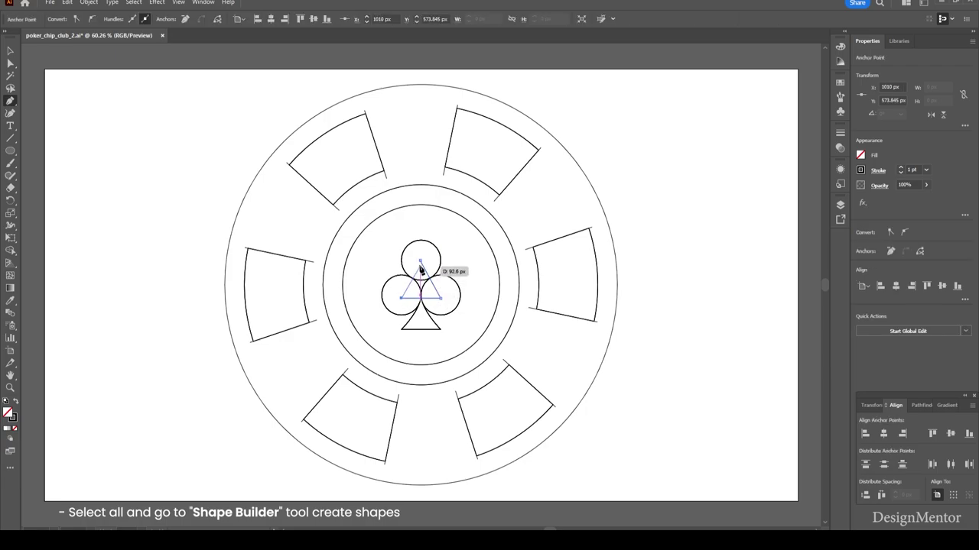
key("v")
left_click(692, 366)
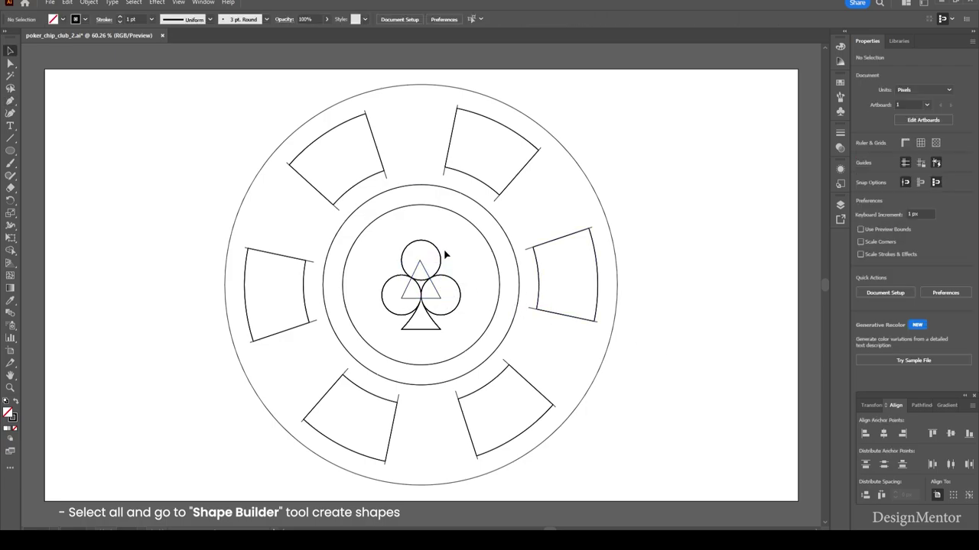
left_click(441, 257)
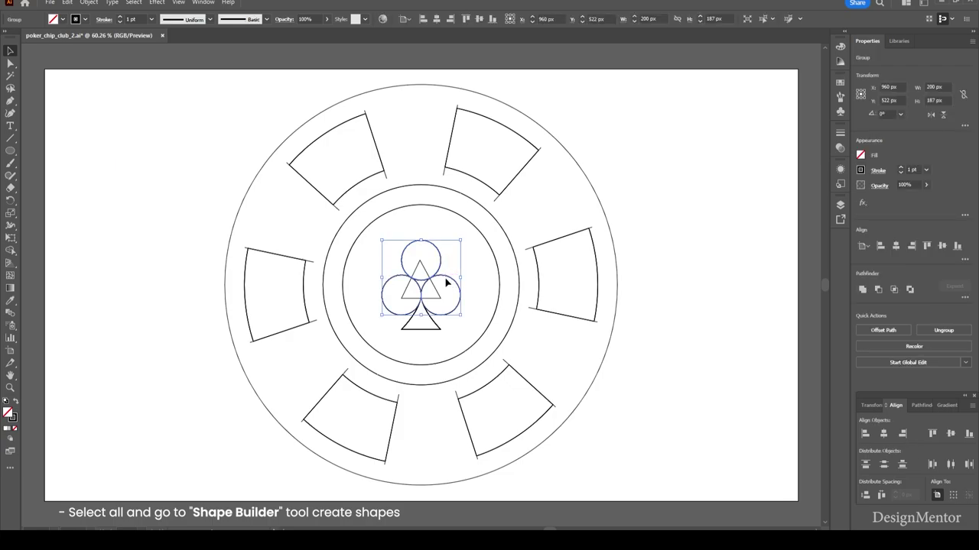
left_click(432, 327, "shift")
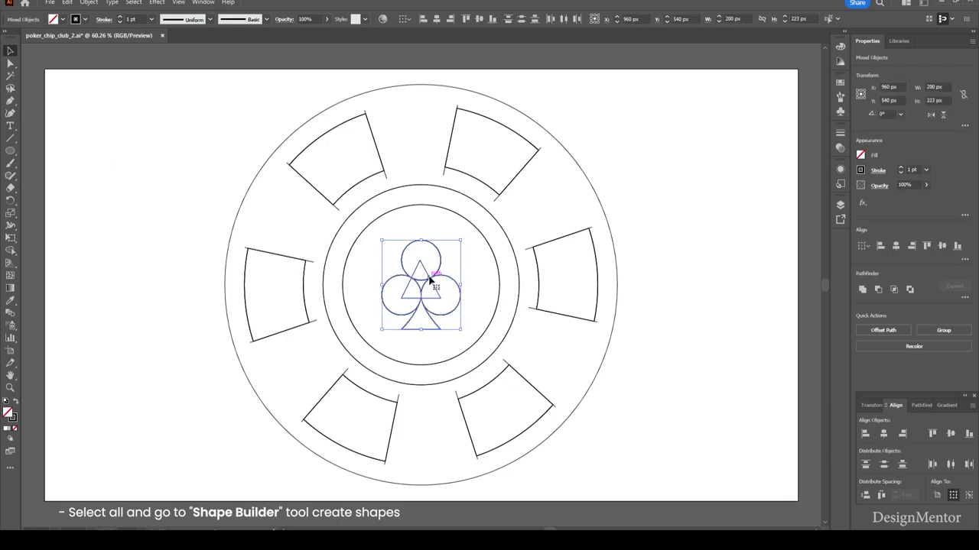
Shape Builder-merge the club circles and triangle pieces into one club outline.
left_click(14, 251)
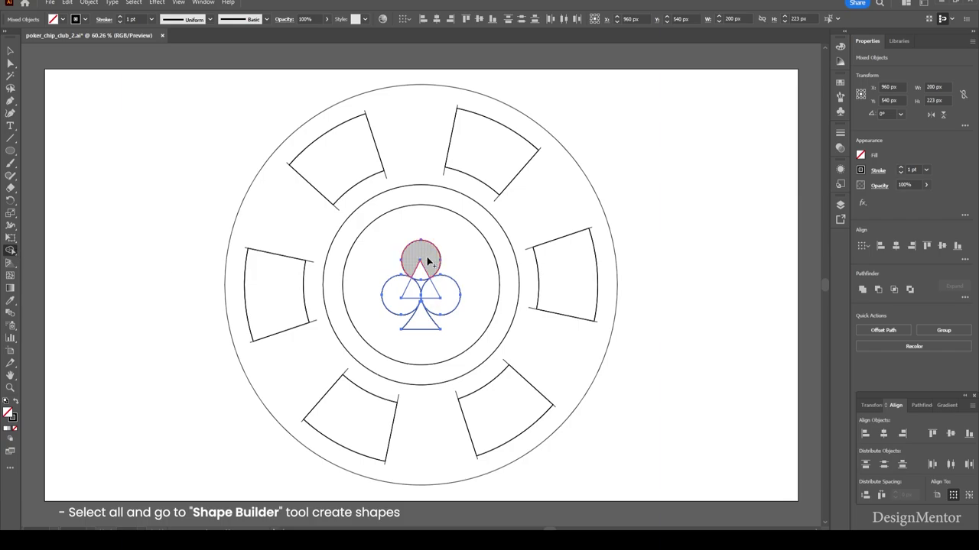
mouse_move(424, 289)
left_mouse_down()
mouse_move(434, 293)
mouse_move(421, 279)
mouse_move(439, 292)
left_mouse_up()
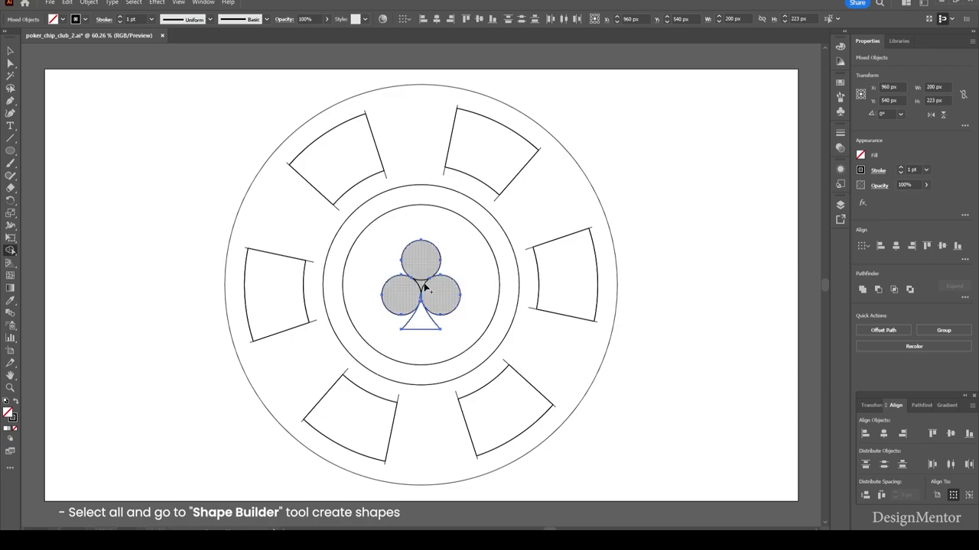
left_click(422, 315)
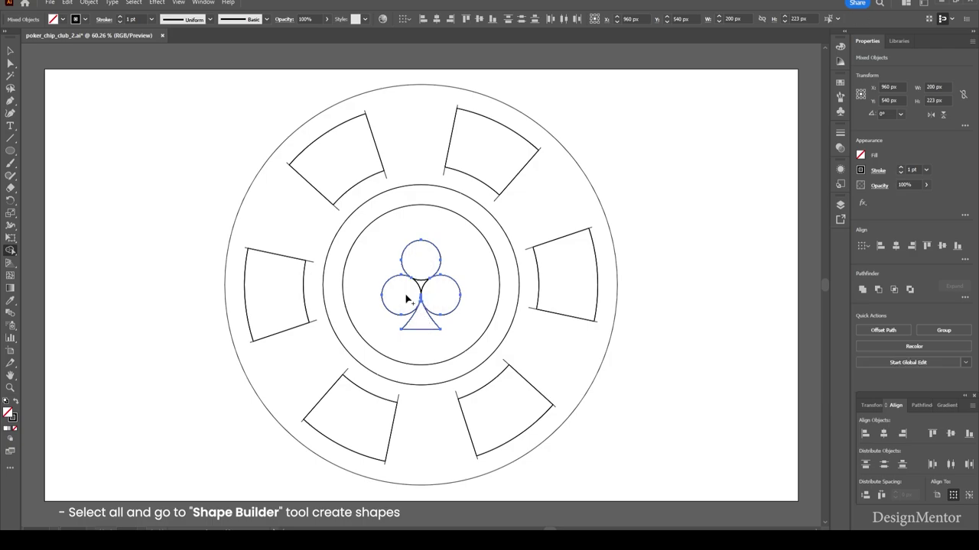
key("v")
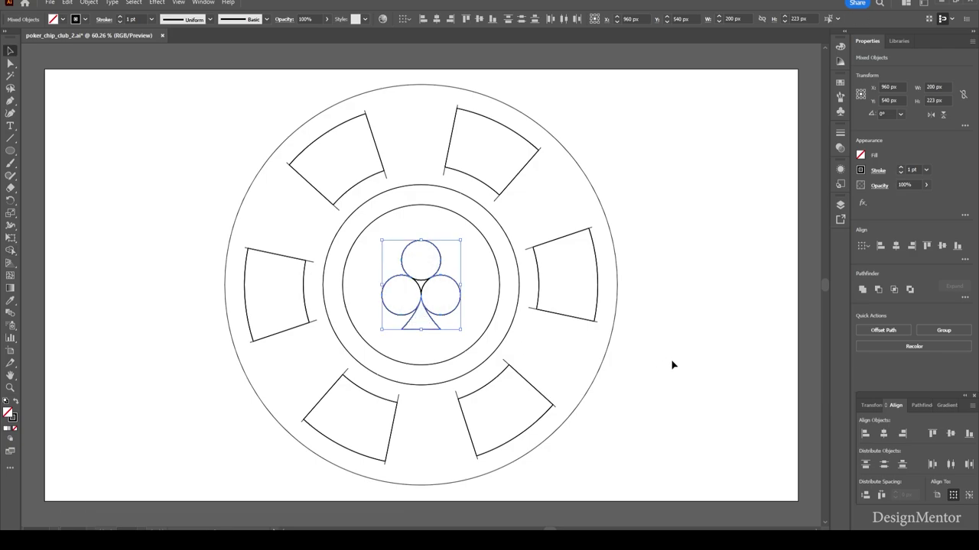
left_click(672, 365)
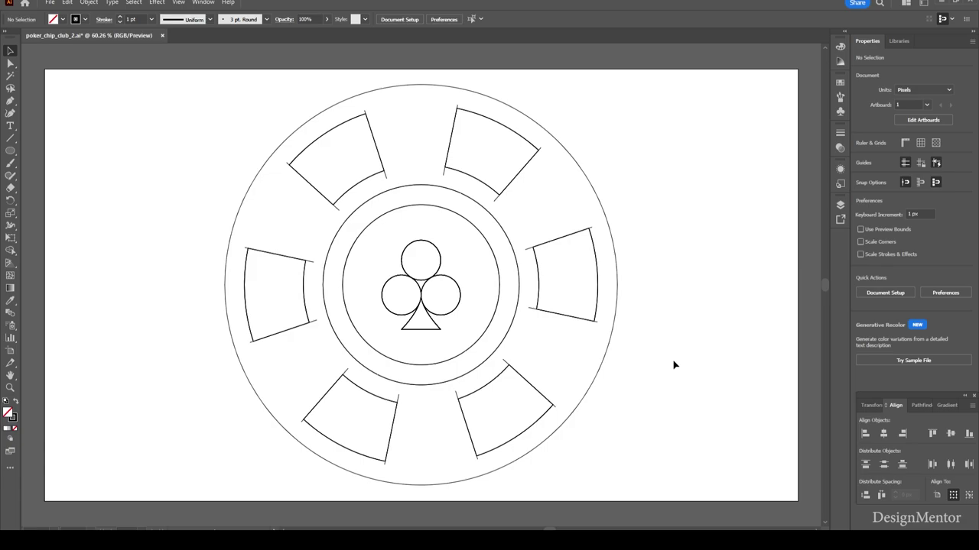
Give the outer chip compound path a black fill and no stroke.
left_click(504, 106)
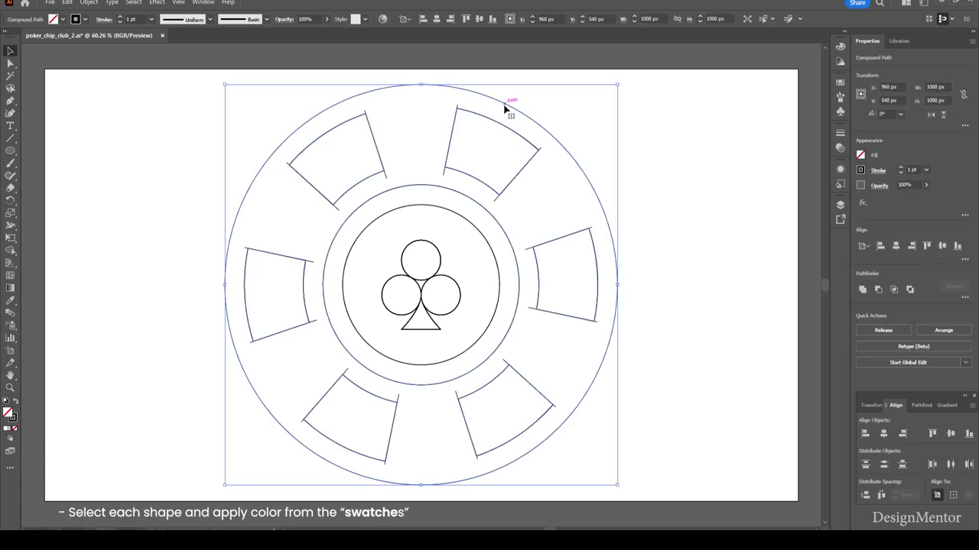
left_click(62, 21)
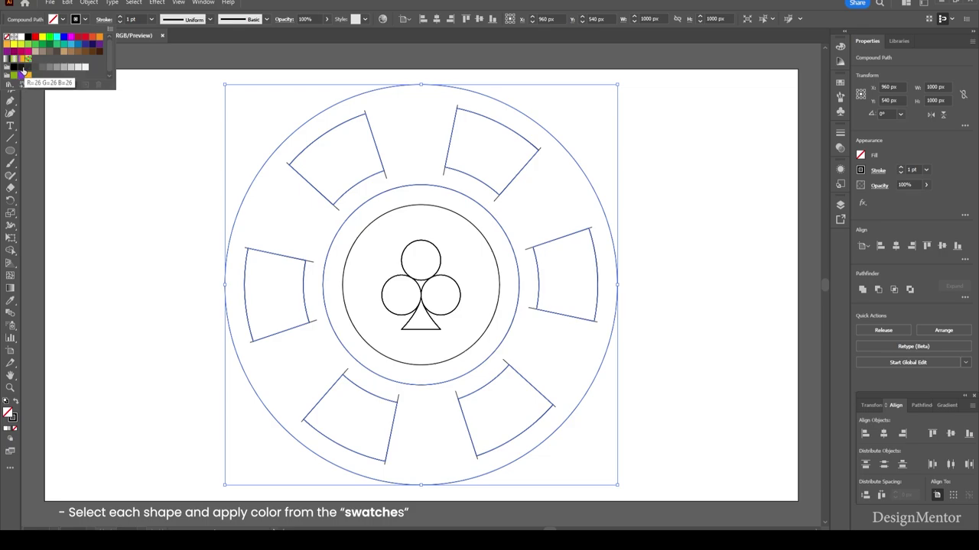
left_click(24, 73)
left_click(86, 21)
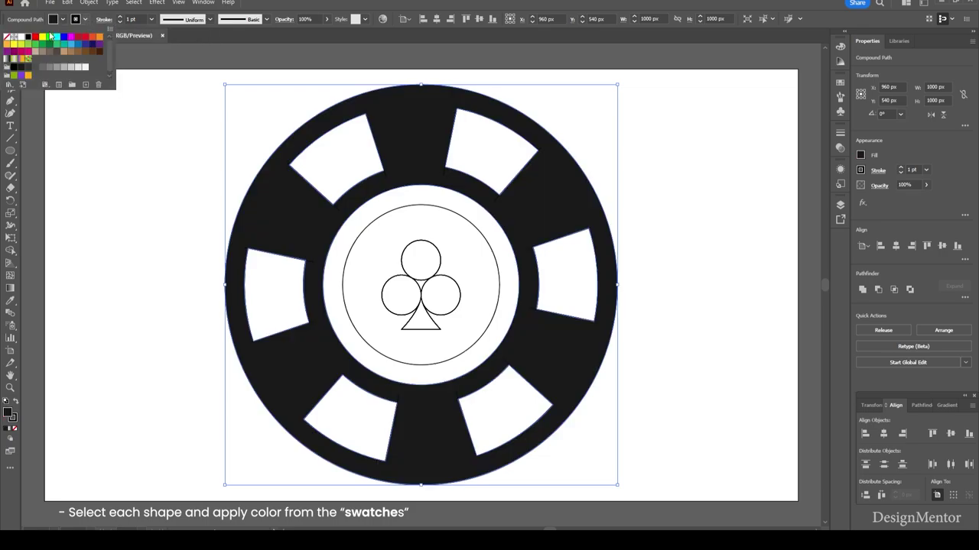
left_click(15, 41)
Swap the inner disc's fill and stroke with Shift+X so it fills black.
left_click(574, 234)
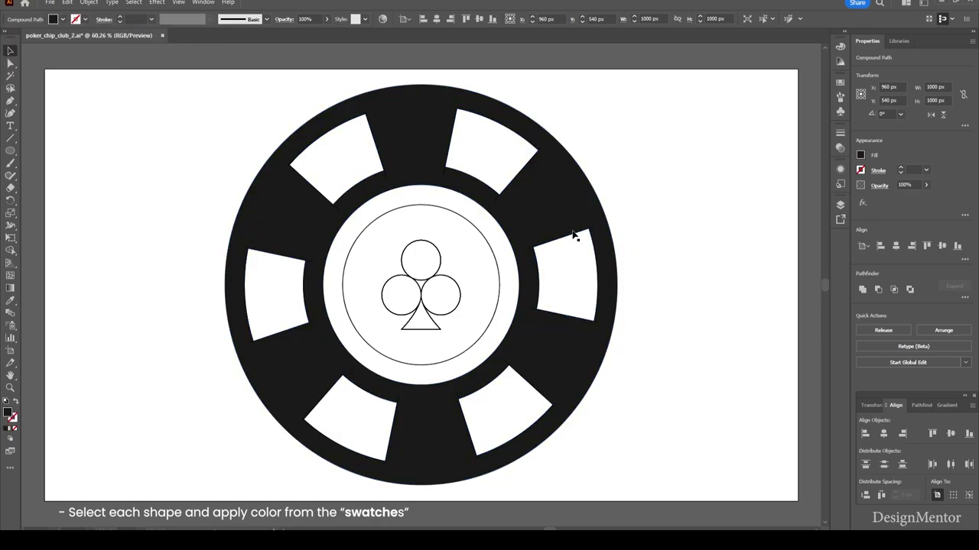
left_click(468, 223)
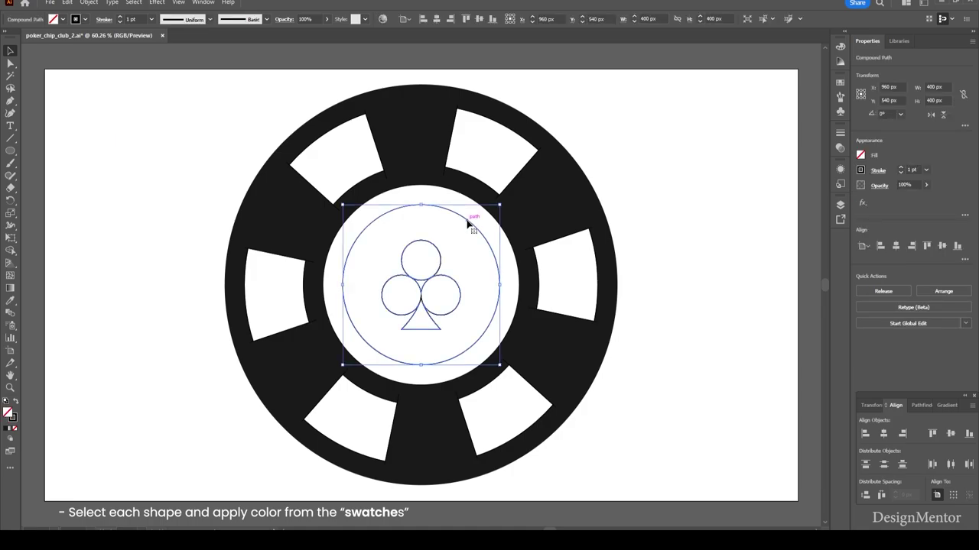
key("shift+x")
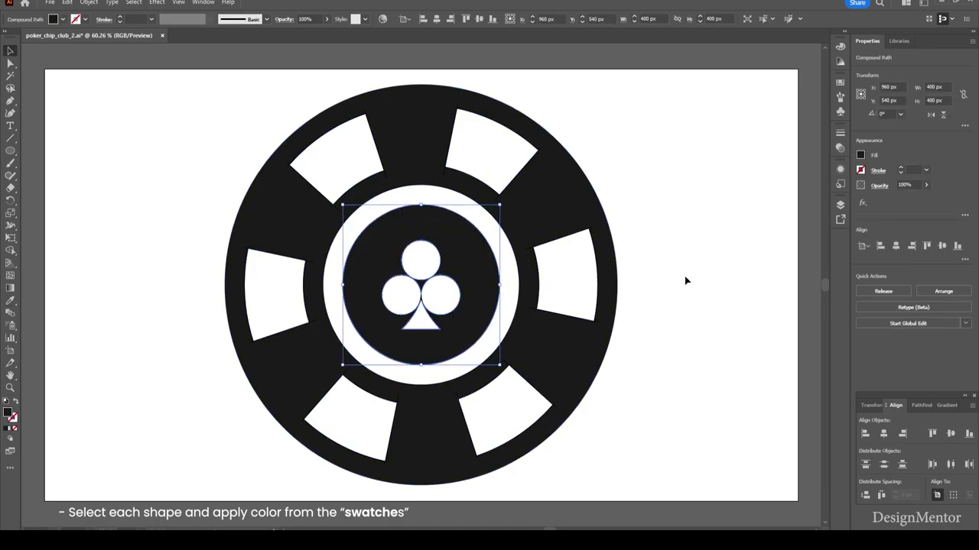
left_click(686, 281)
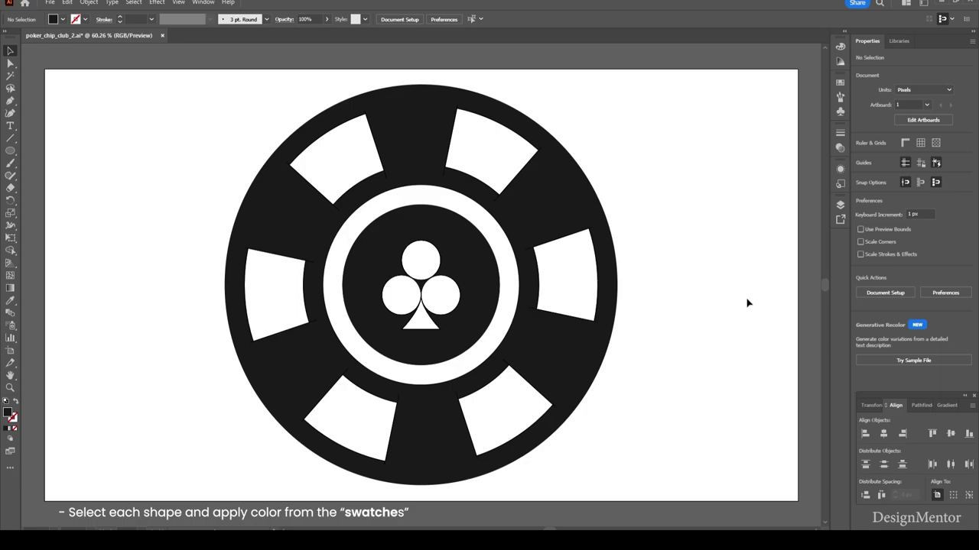
Draw a closed Pen triangle over the gap at the club's centre.
key("p")
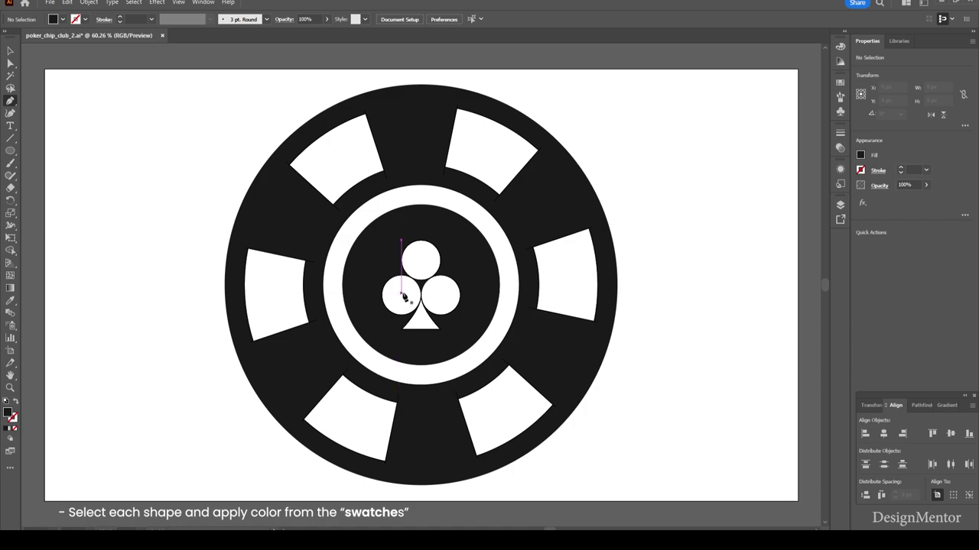
left_click(401, 294)
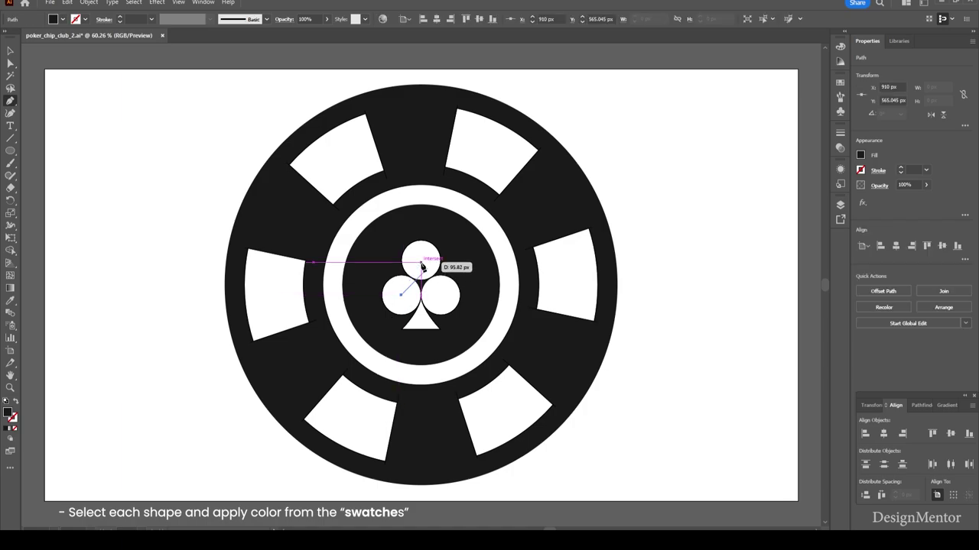
left_click(421, 263)
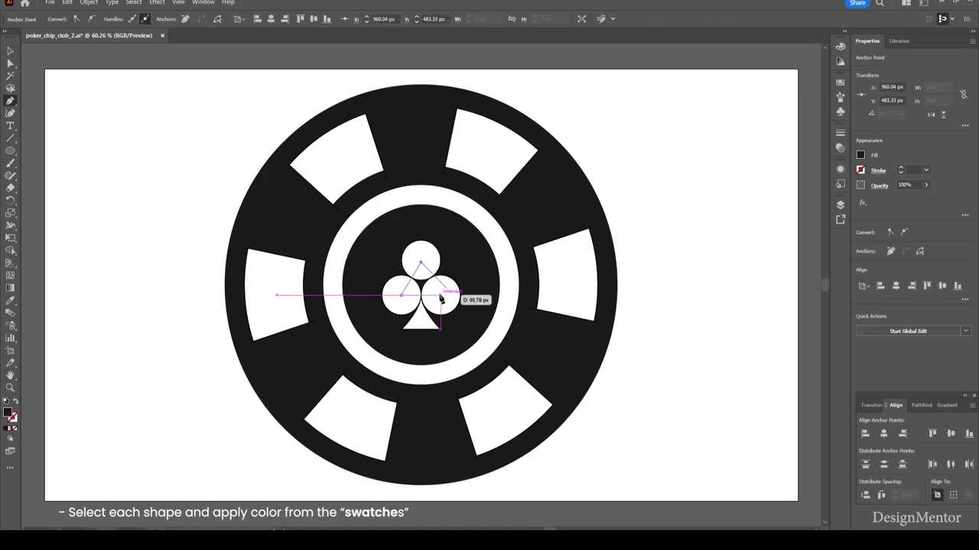
left_click(441, 295)
left_click(400, 295)
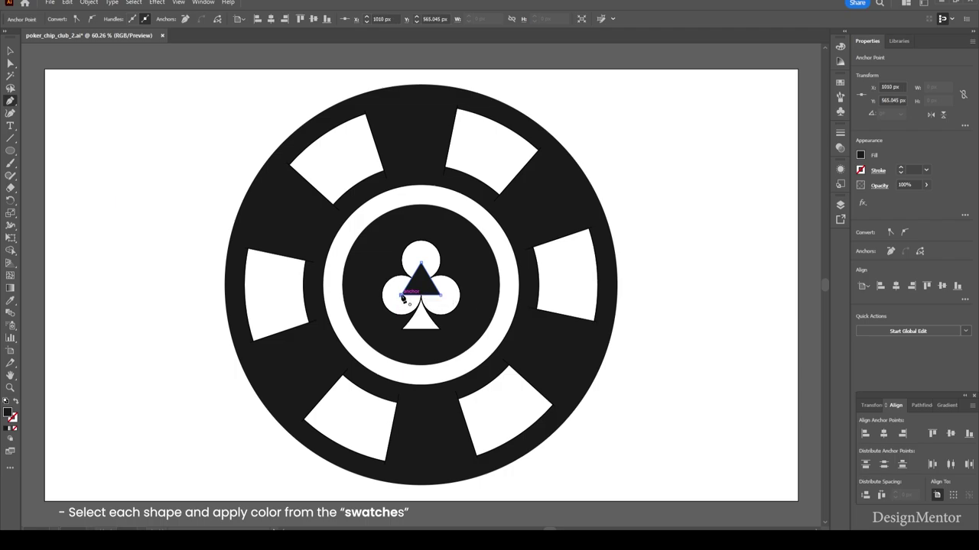
key("v")
key("ctrl+shift+a")
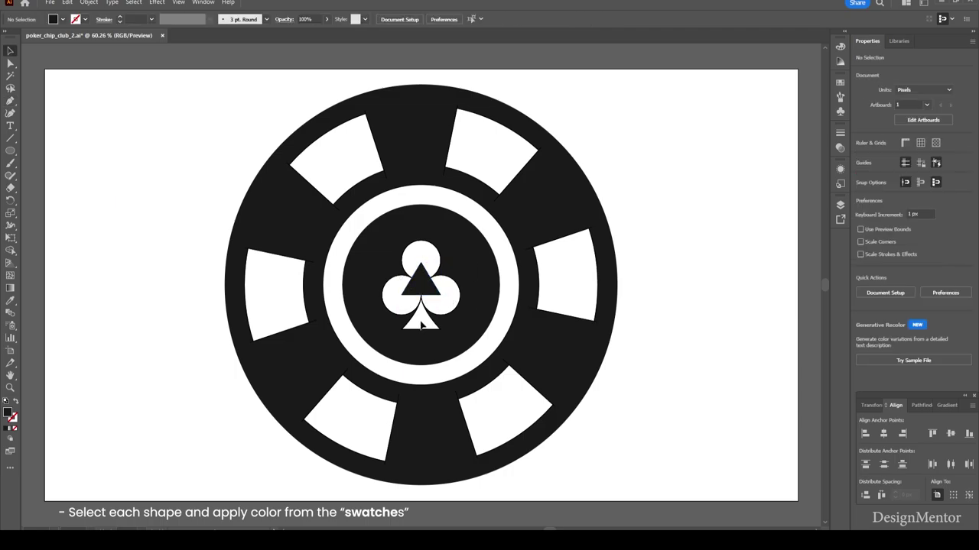
Unite the club group with Pathfinder and fill it white.
left_click(453, 307)
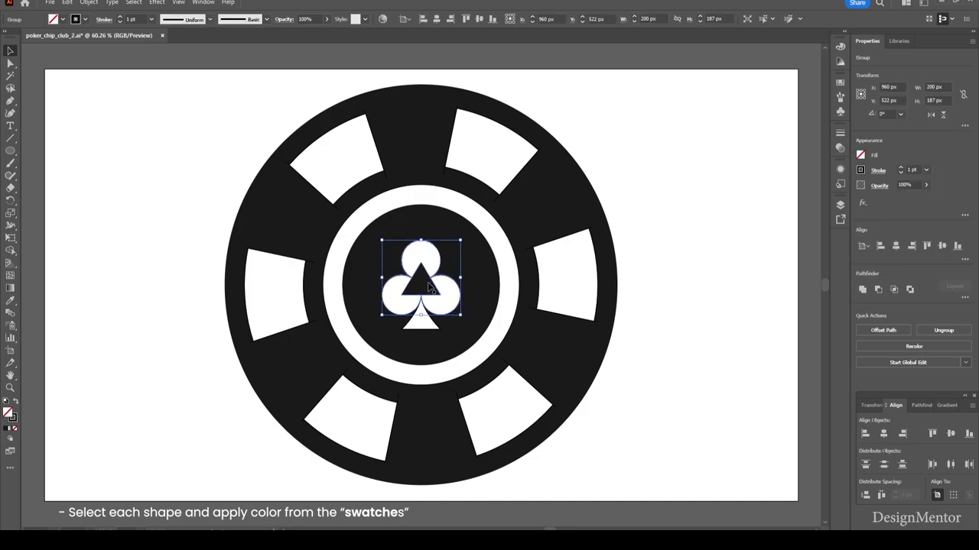
left_click(863, 289)
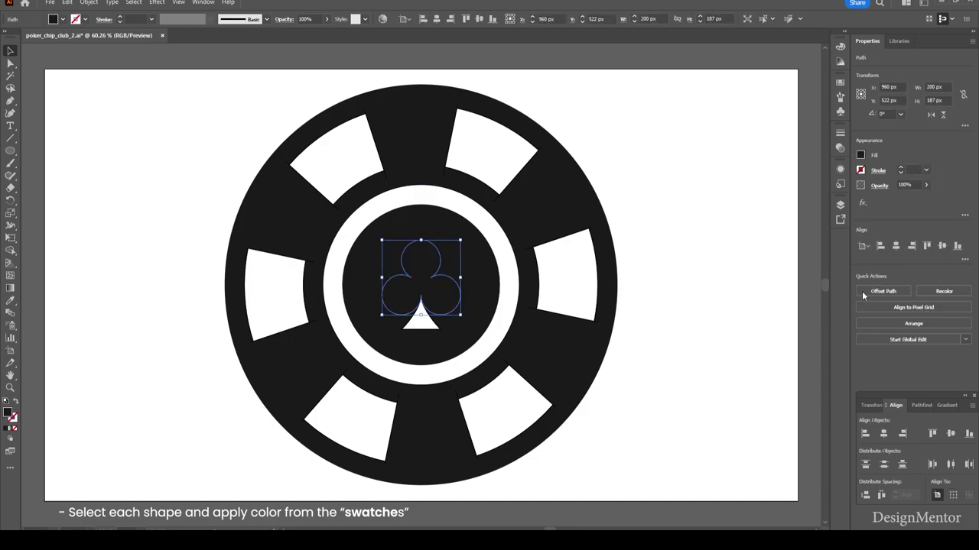
left_click(63, 19)
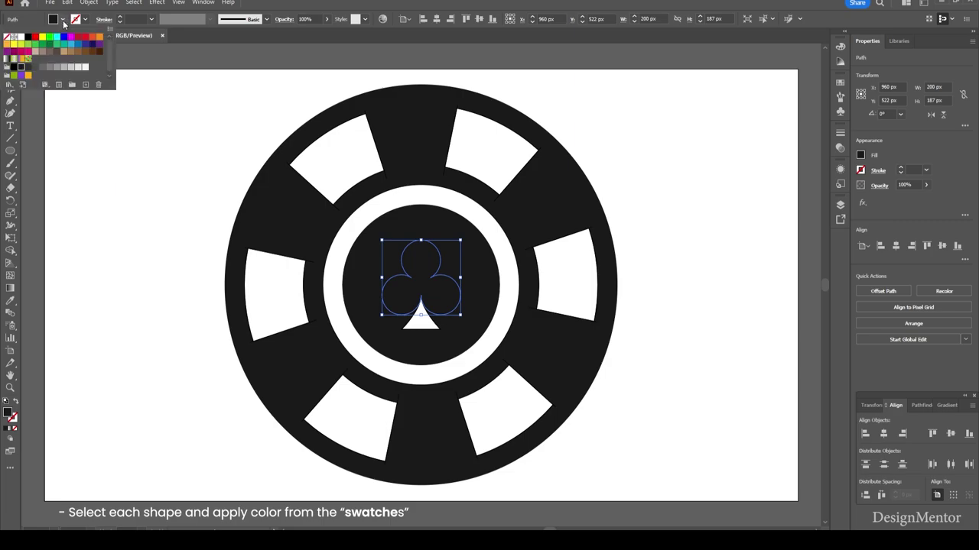
left_click(86, 67)
key("Escape")
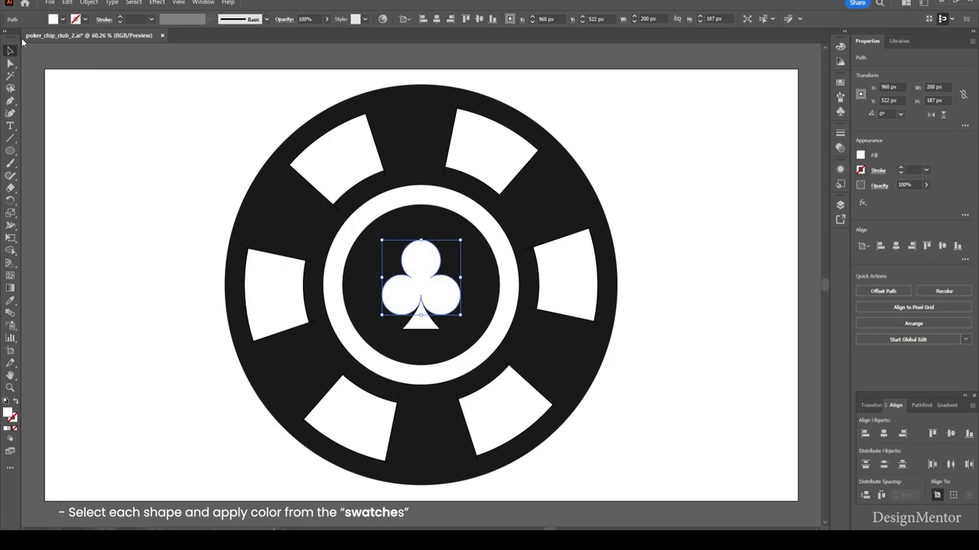
left_click(654, 362)
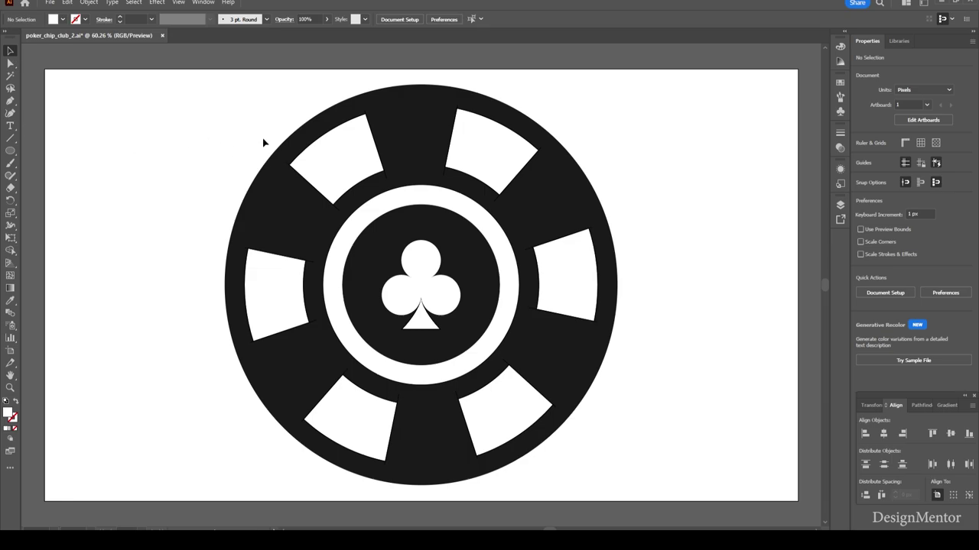
Move the chip aside, then delete the leftover outline paths and stray bottom point.
left_click_drag(263, 143, 633, 426)
left_click_drag(558, 269, 231, 250)
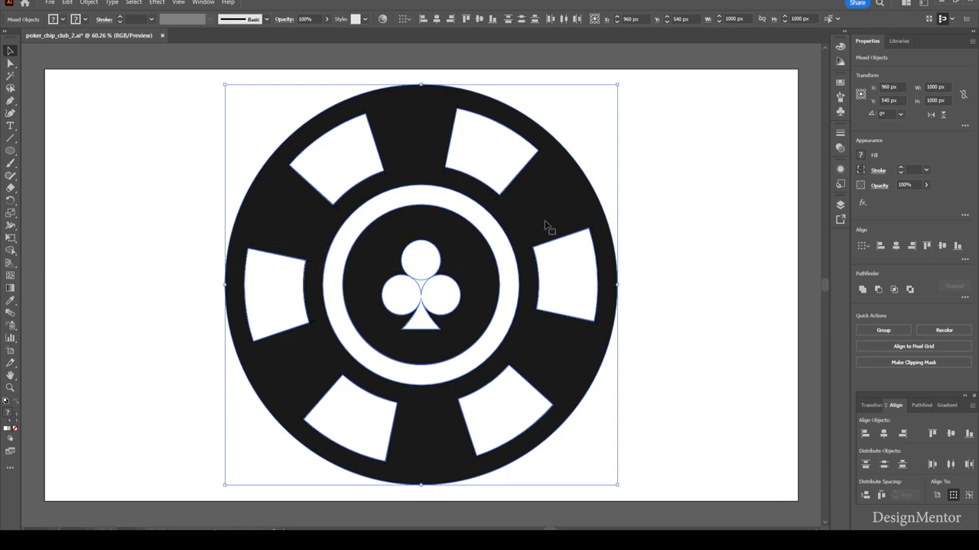
left_click_drag(544, 222, 140, 233)
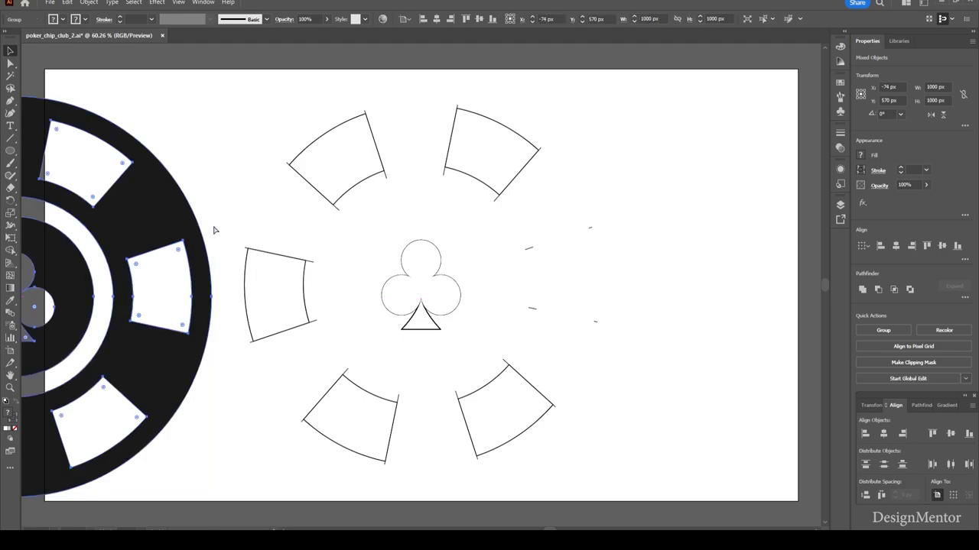
left_click(338, 94)
mouse_move(245, 101)
left_mouse_down()
mouse_move(335, 299)
mouse_move(631, 462)
left_mouse_up()
key("Delete")
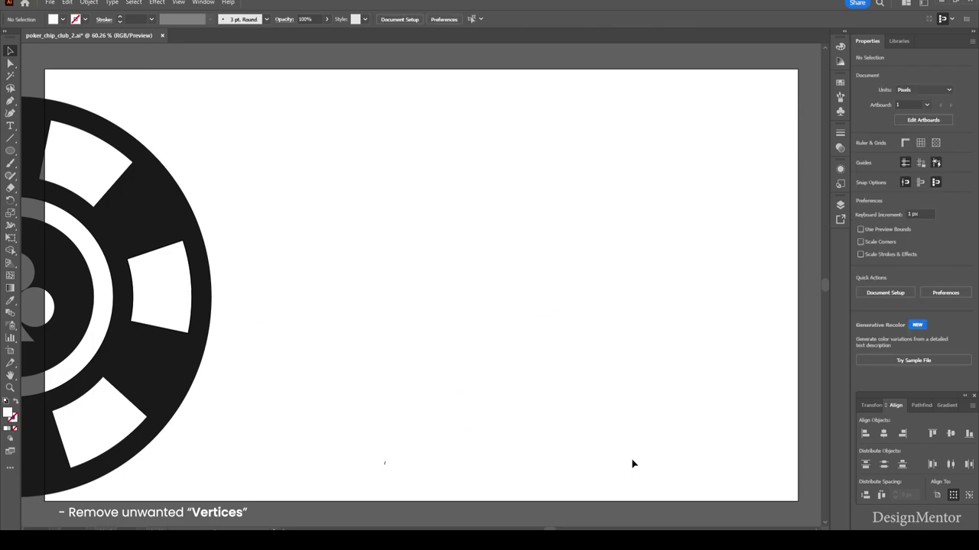
left_click_drag(354, 318, 415, 476)
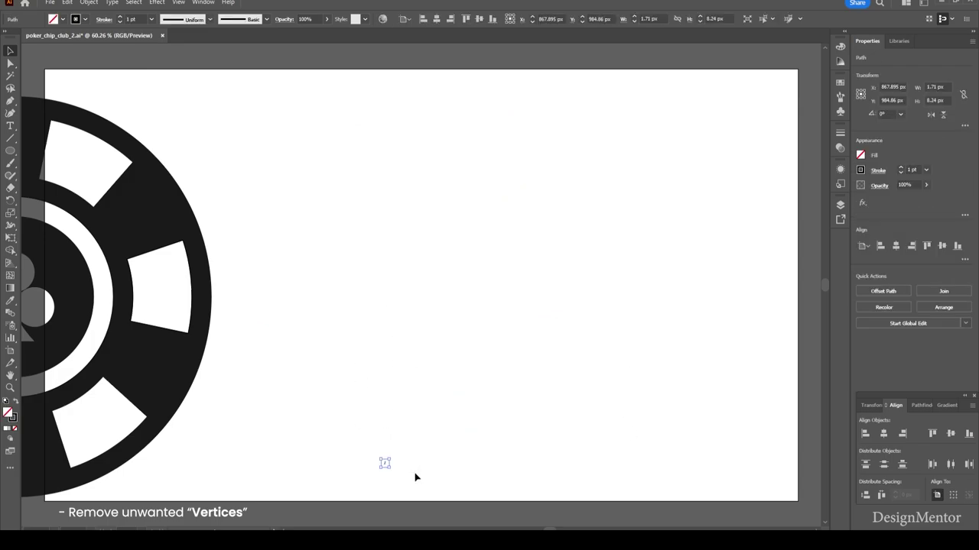
key("Delete")
Align the chip group to the horizontal and vertical centre of the artboard.
left_click(163, 212)
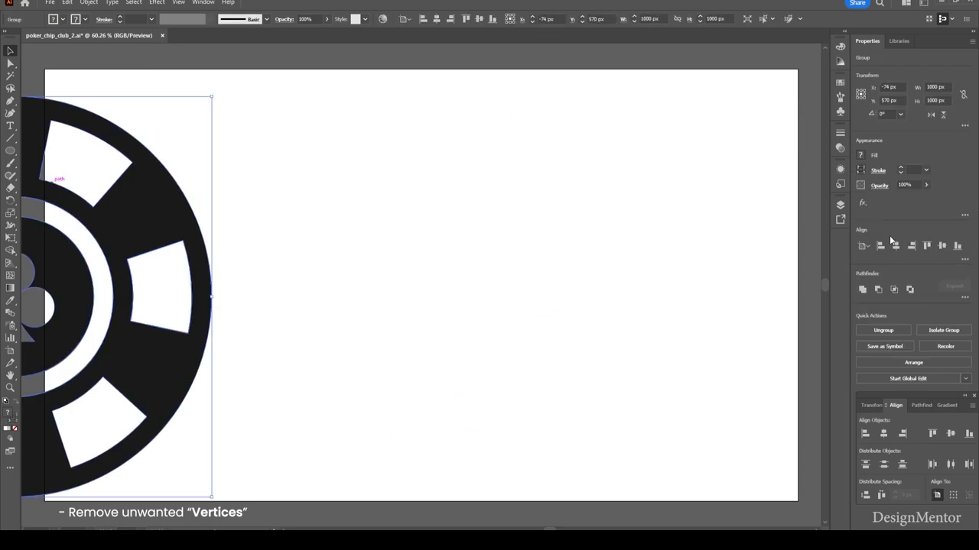
left_click(895, 246)
left_click(942, 246)
left_click(727, 233)
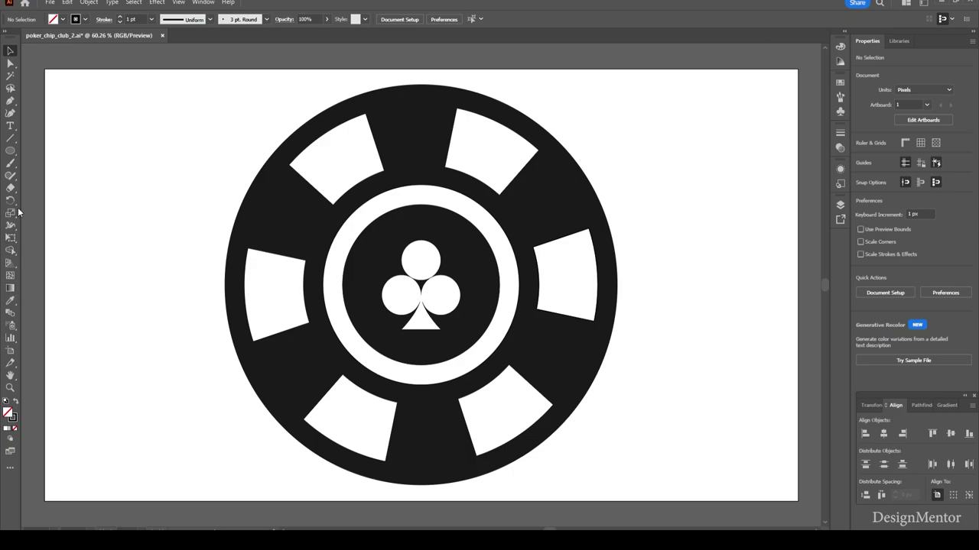
Draw a closed Pen triangle inside the club from the top circle.
key("p")
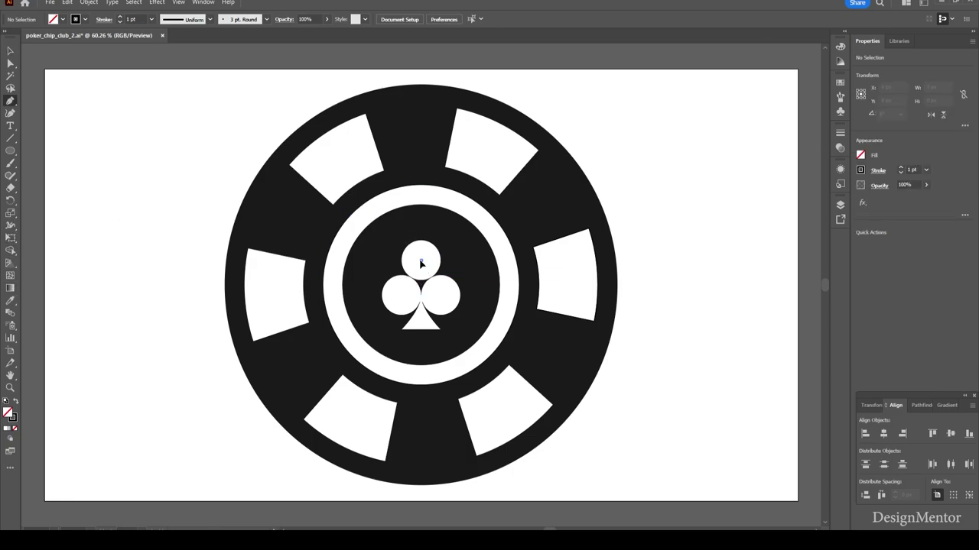
left_click(420, 261)
left_click_drag(436, 293, 409, 283)
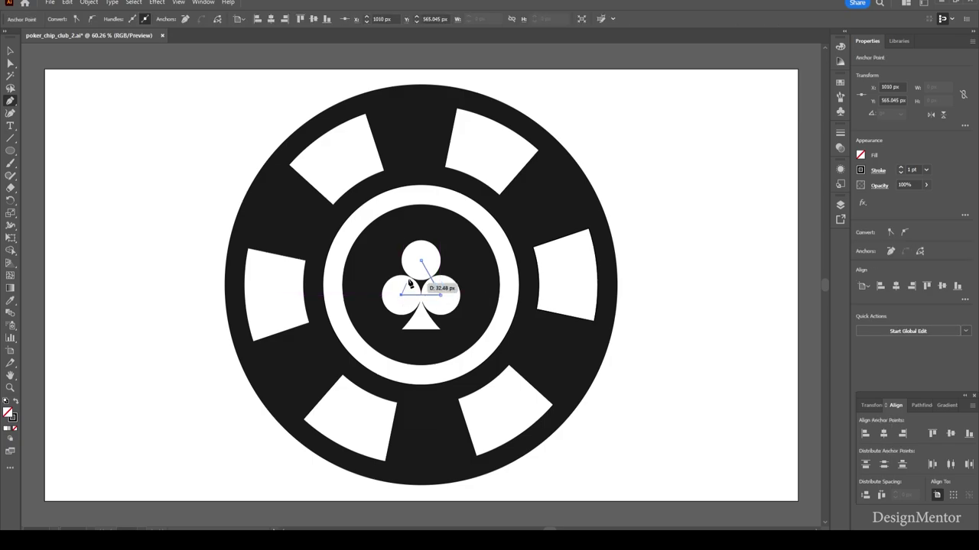
left_click(420, 261)
key("v")
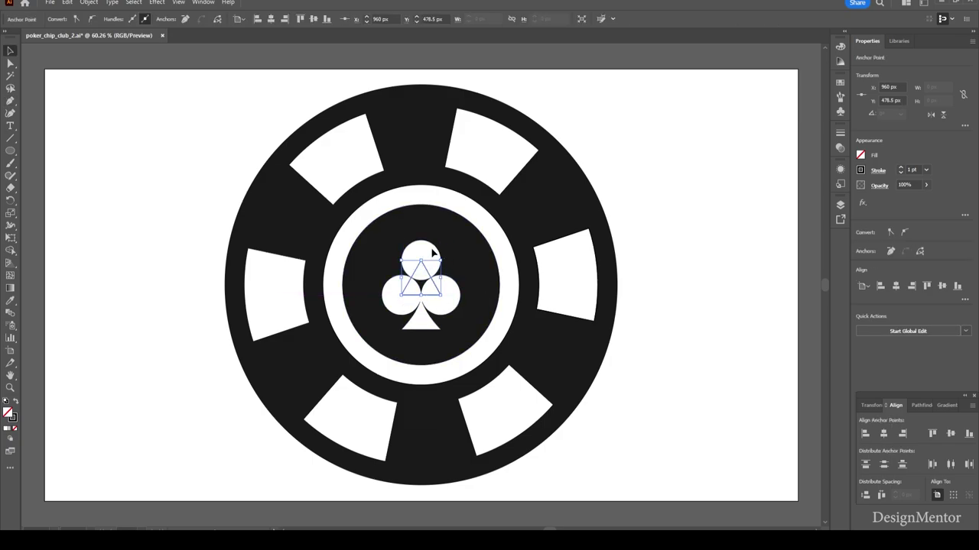
Give the new triangle a white fill and no stroke.
left_click(432, 251)
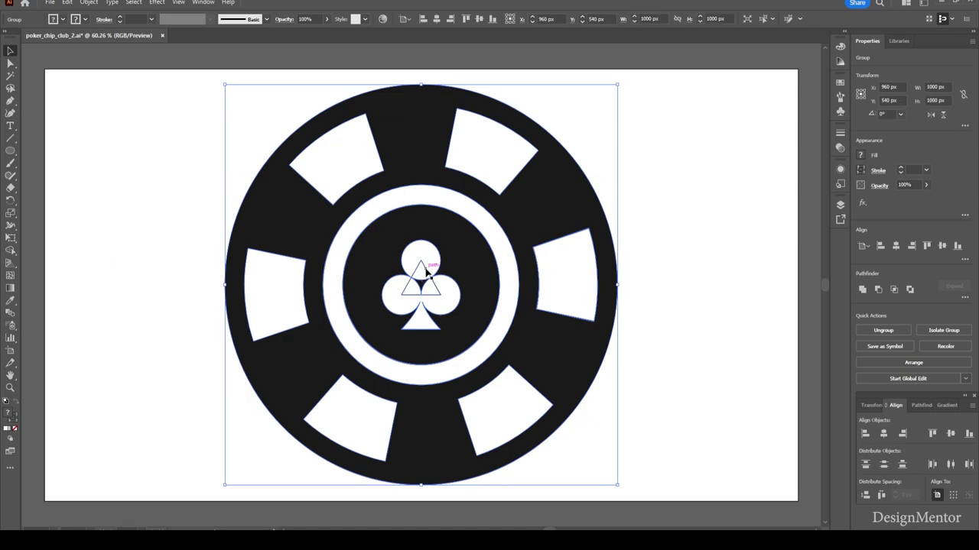
left_click(426, 271)
left_click(62, 20)
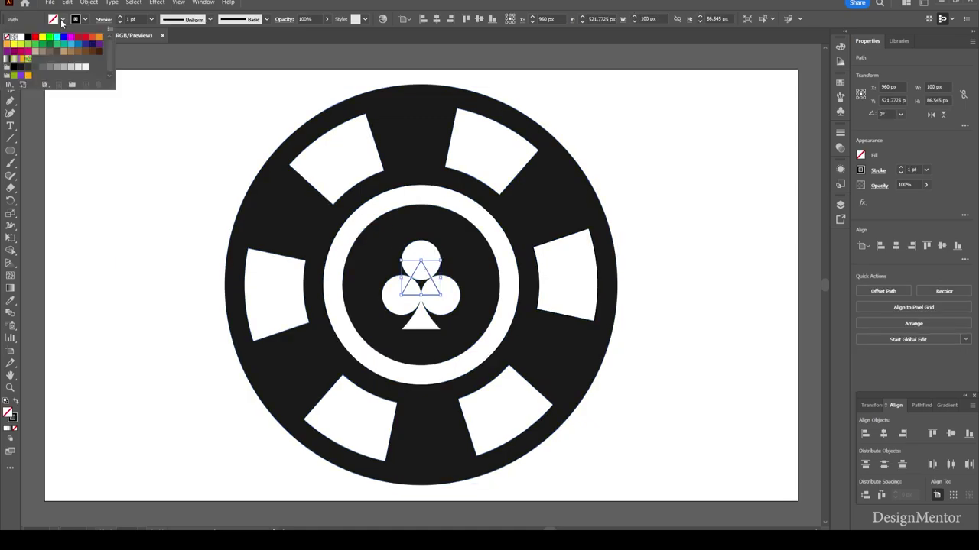
left_click(21, 37)
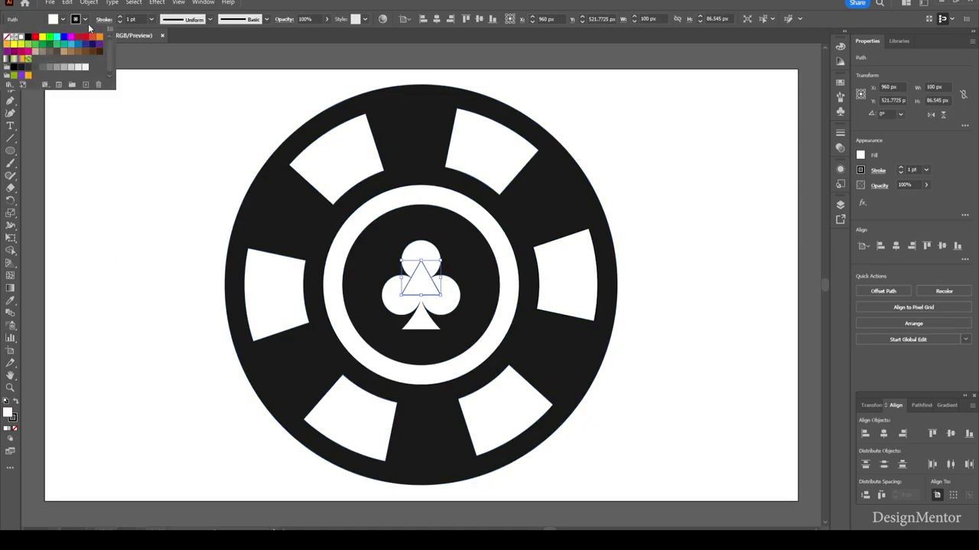
left_click(84, 20)
left_click(84, 19)
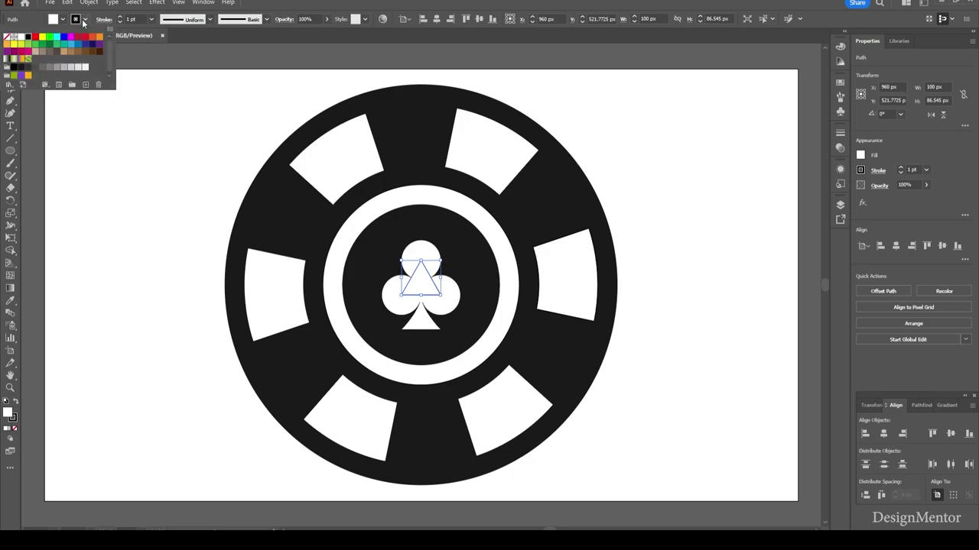
left_click(12, 38)
left_click(639, 254)
key("b")
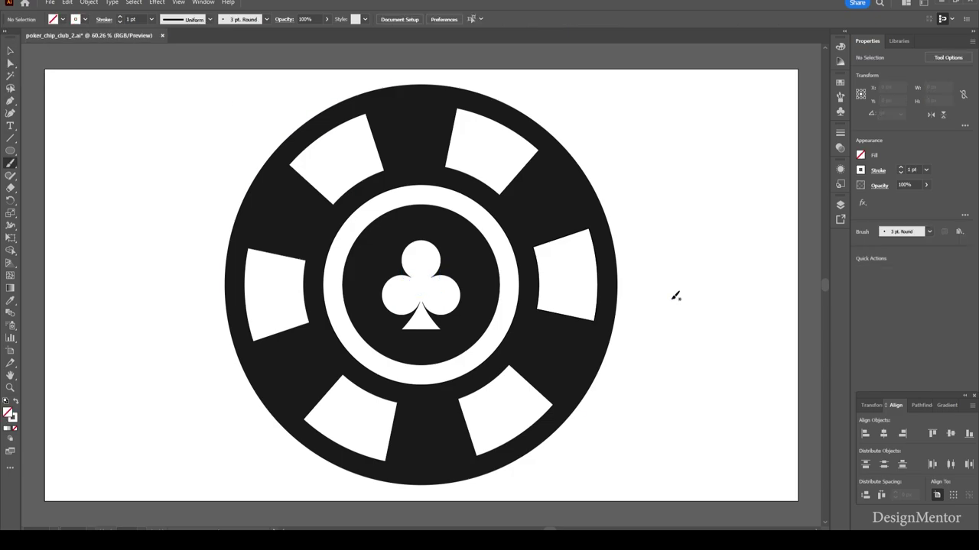
left_click(675, 296)
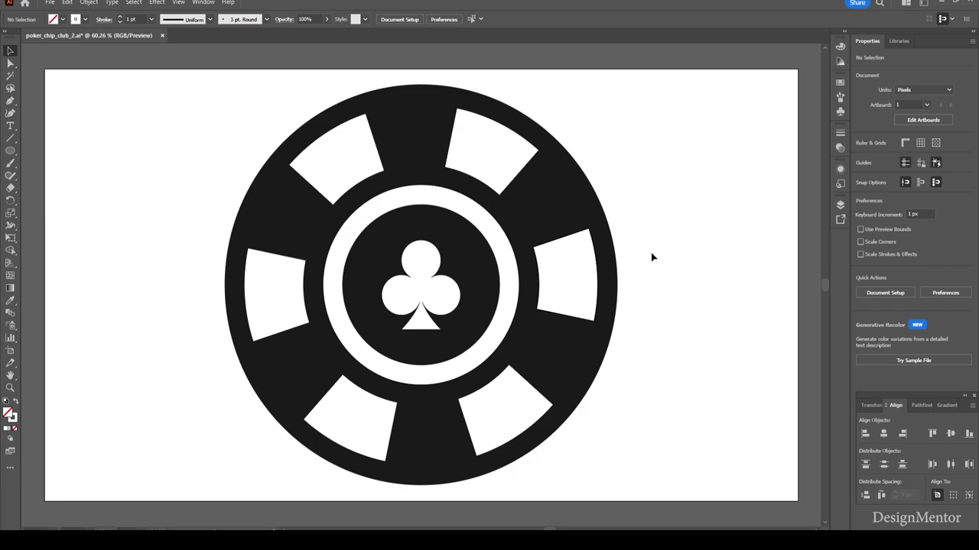
Delete the stray paintbrush mark beside the chip.
key("v")
key("Delete")
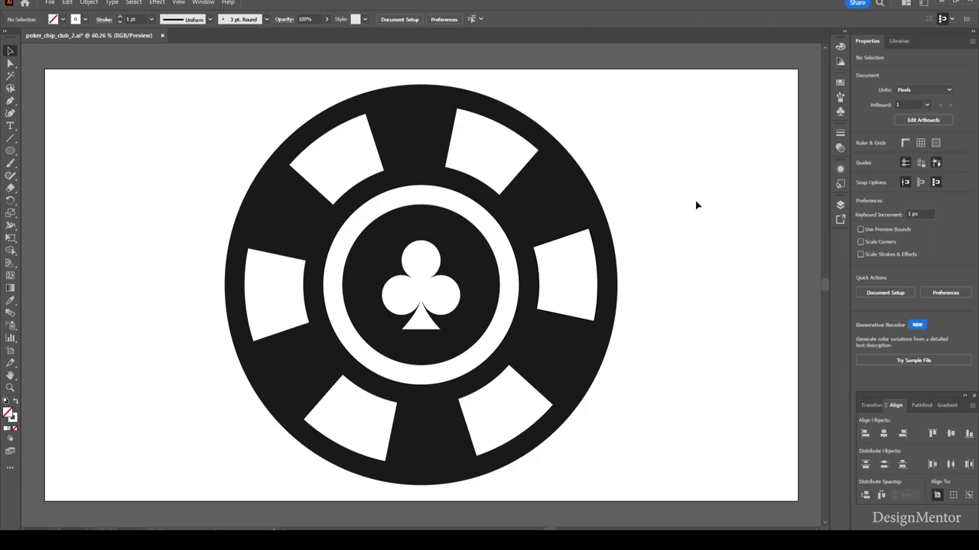